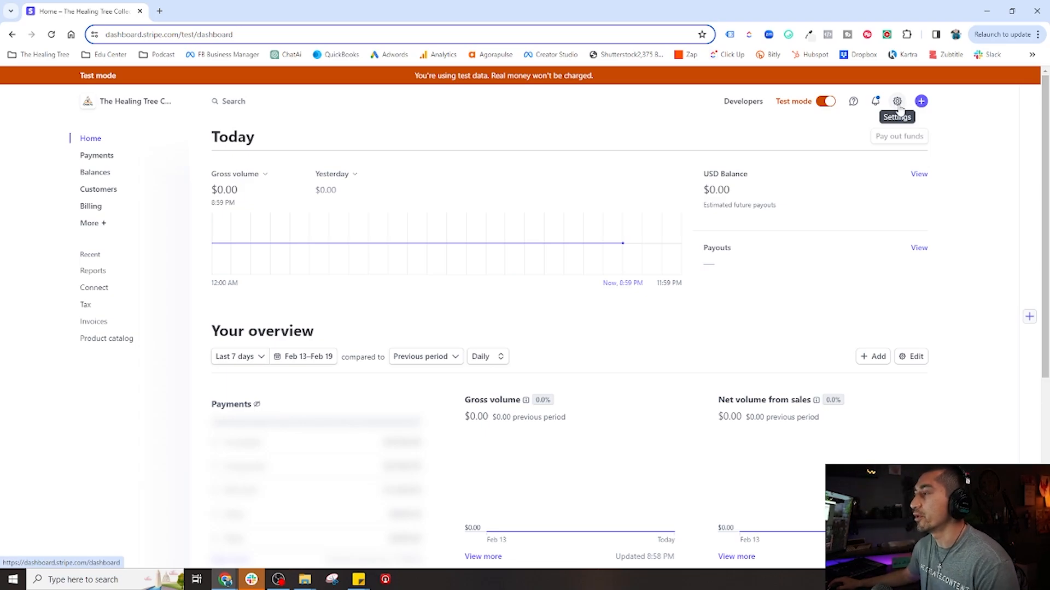
- Open the business account details in the settings and turn off test mode
left_click(898, 105)
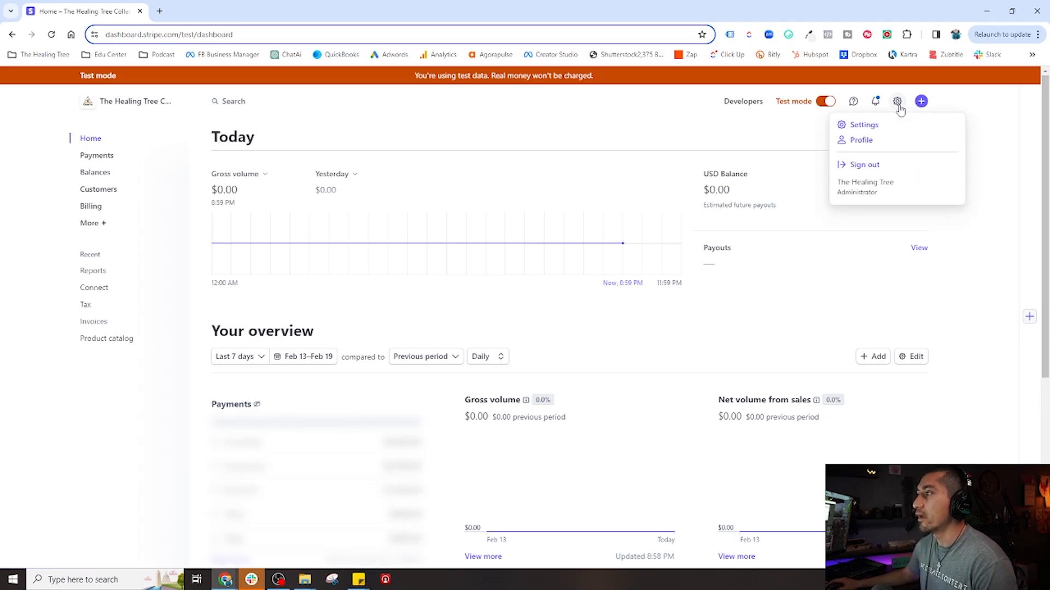
left_click(865, 129)
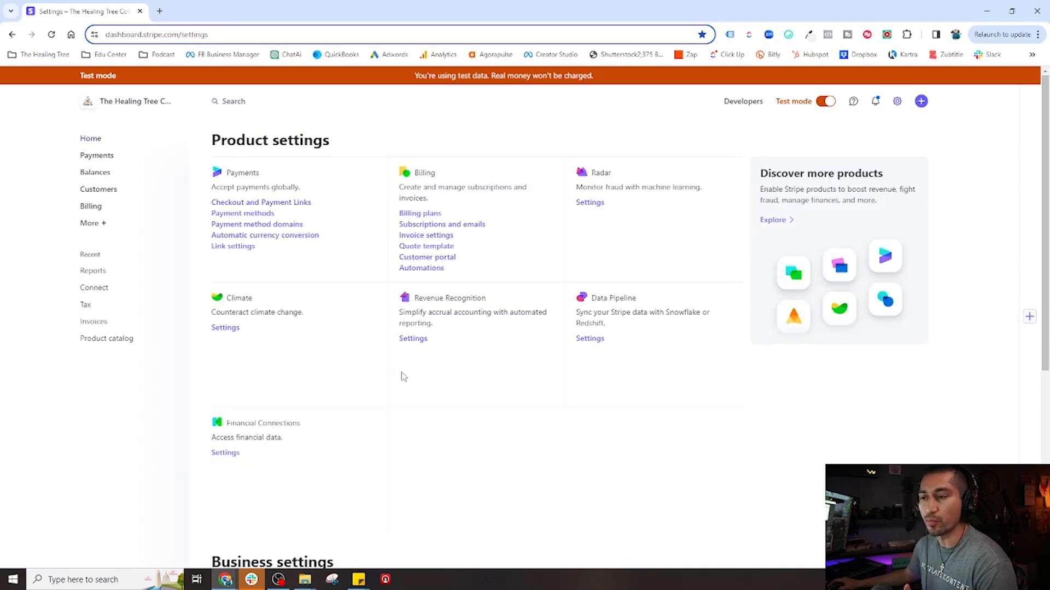
scroll(403, 377, "down", 5)
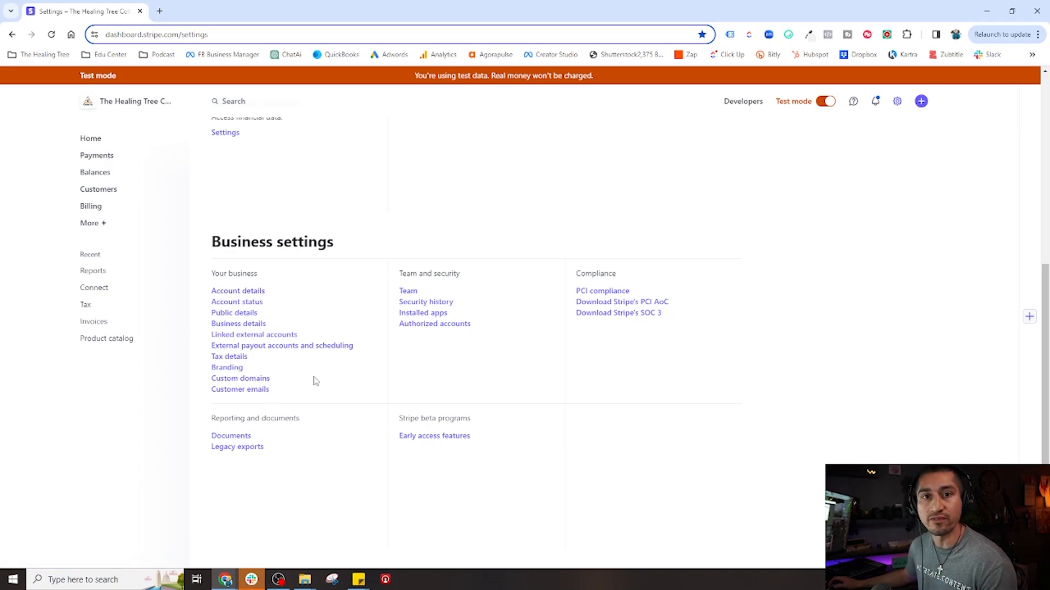
left_click(254, 292)
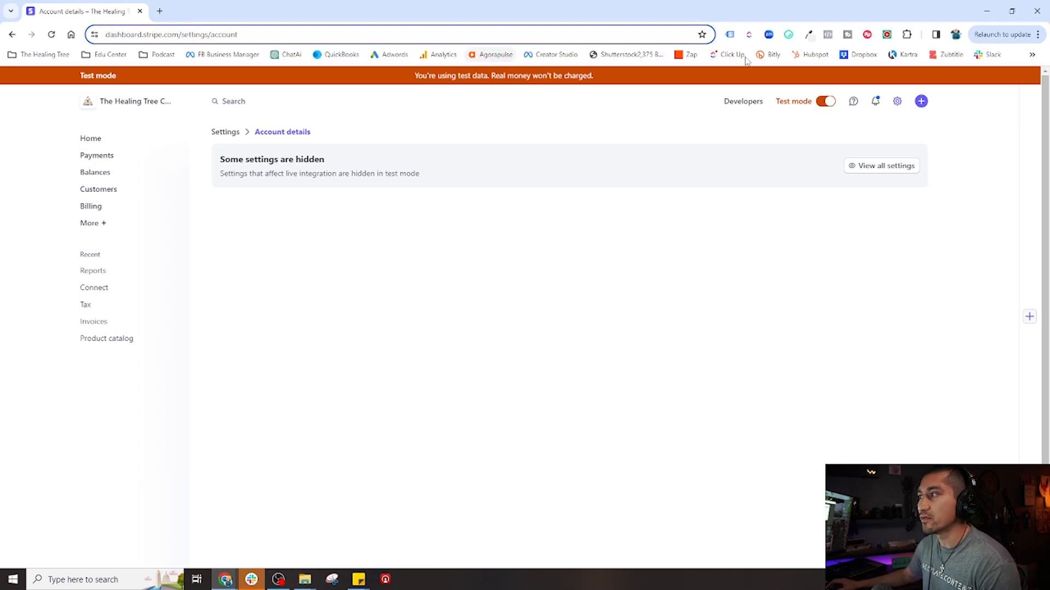
left_click(826, 101)
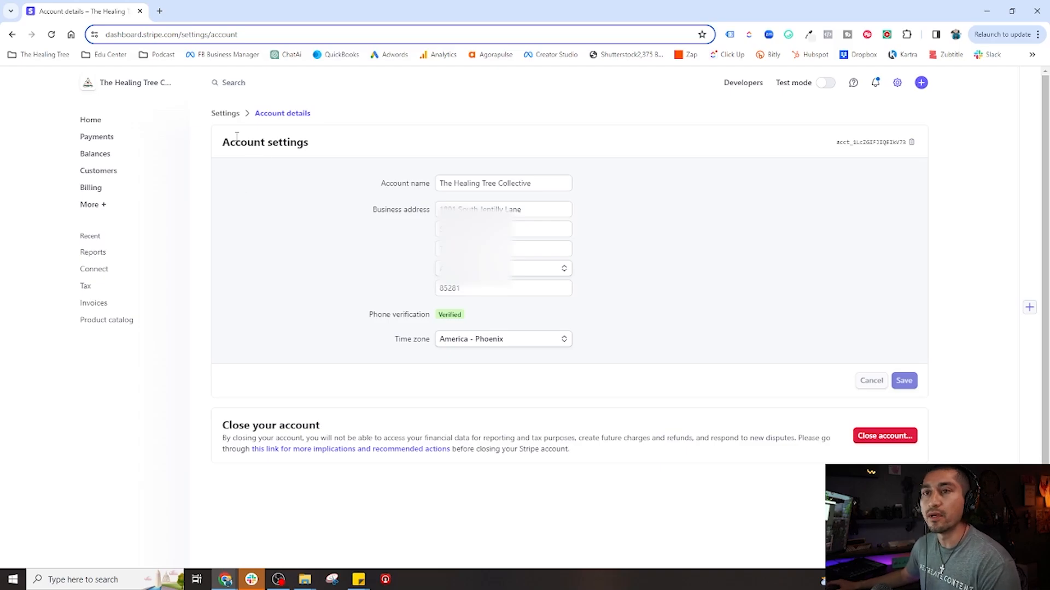
- Open the account status page and view the details of the completed task about what the business is selling
left_click(234, 114)
scroll(241, 292, "down", 3)
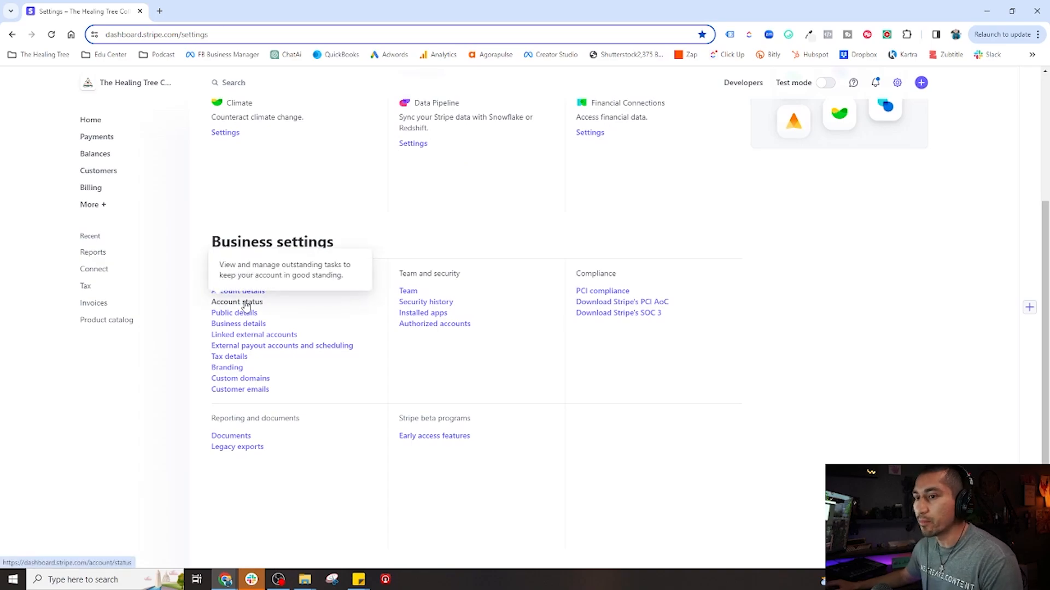
left_click(220, 304)
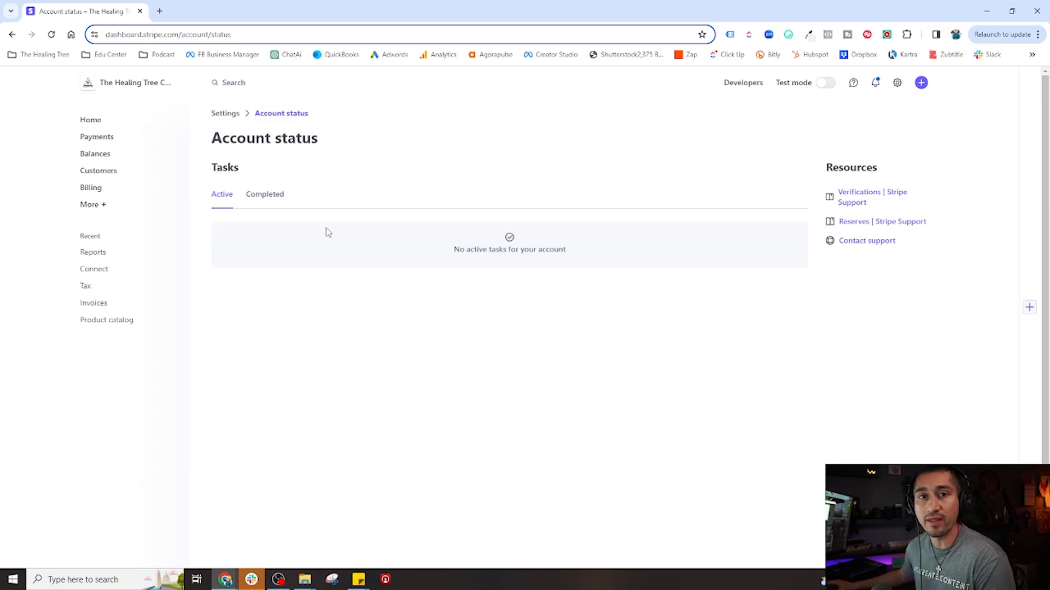
left_click(271, 201)
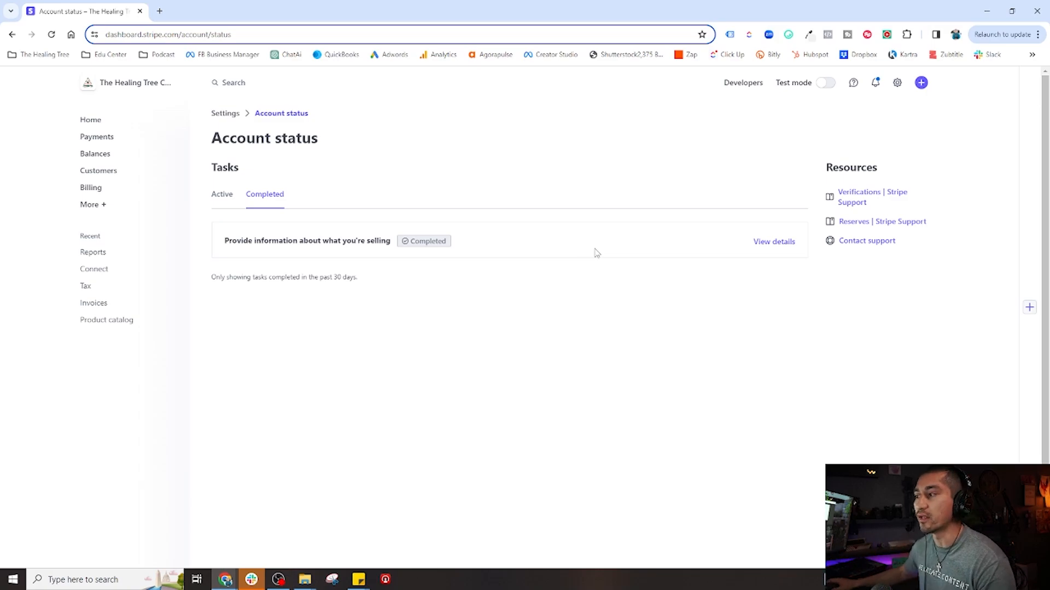
left_click(779, 242)
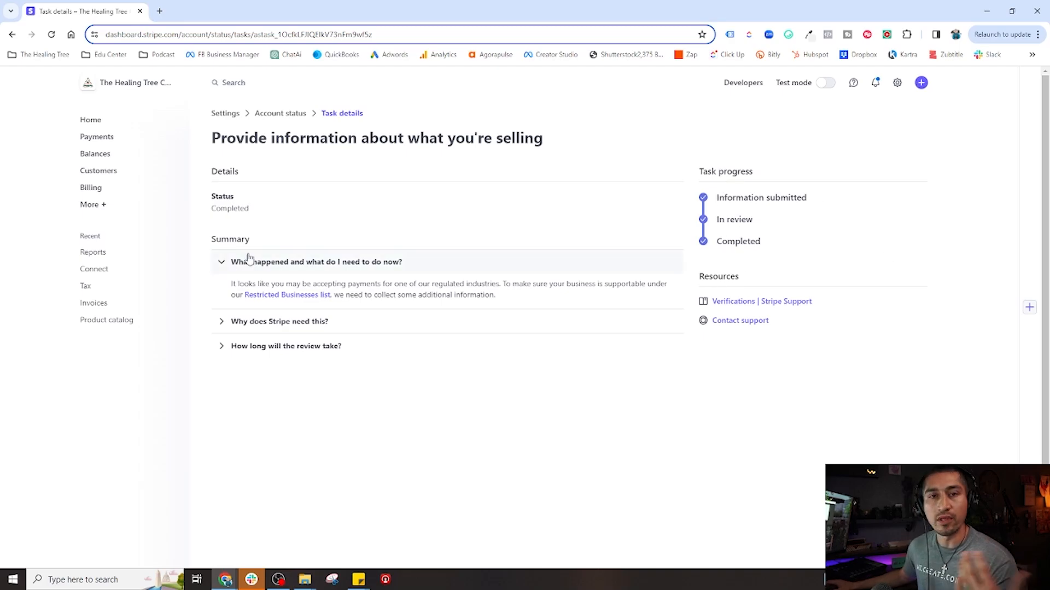
- Open the business's public details and review the business name, statement descriptor, shortened descriptor and support phone fields
left_click(229, 114)
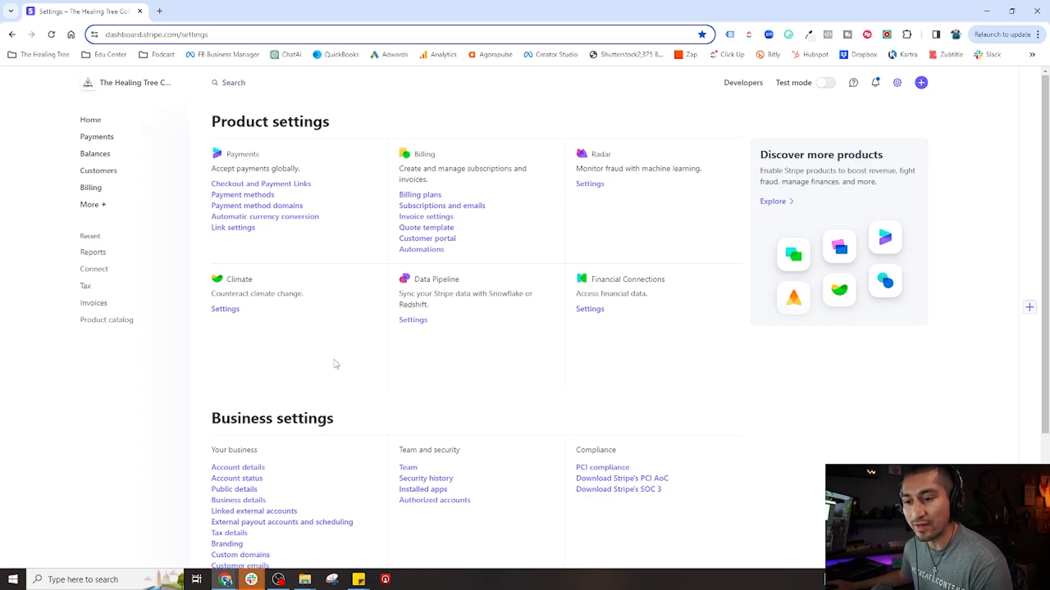
scroll(336, 364, "down", 1)
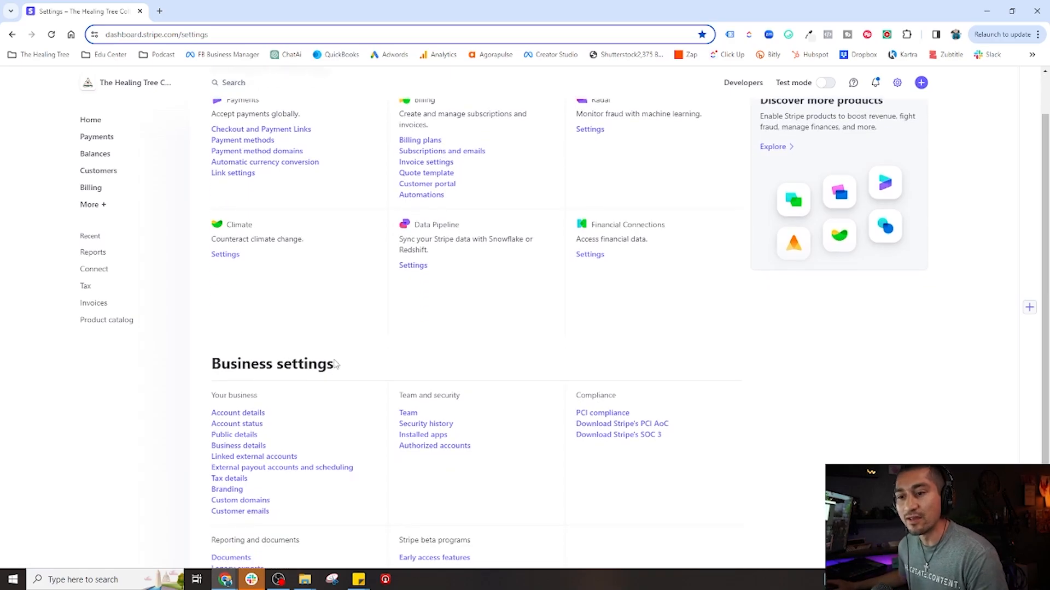
left_click(235, 435)
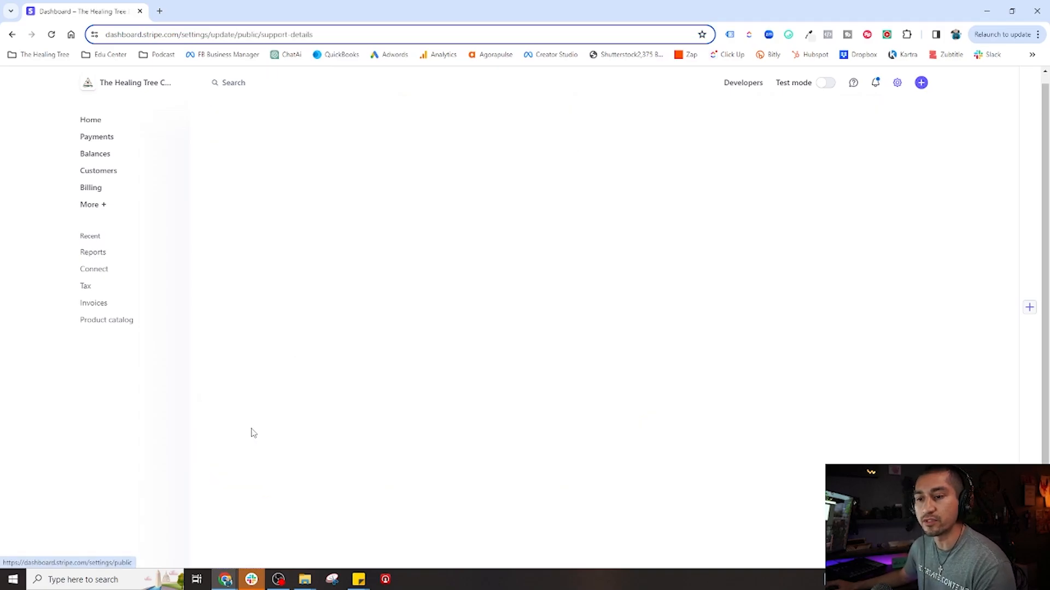
scroll(320, 296, "down", 1)
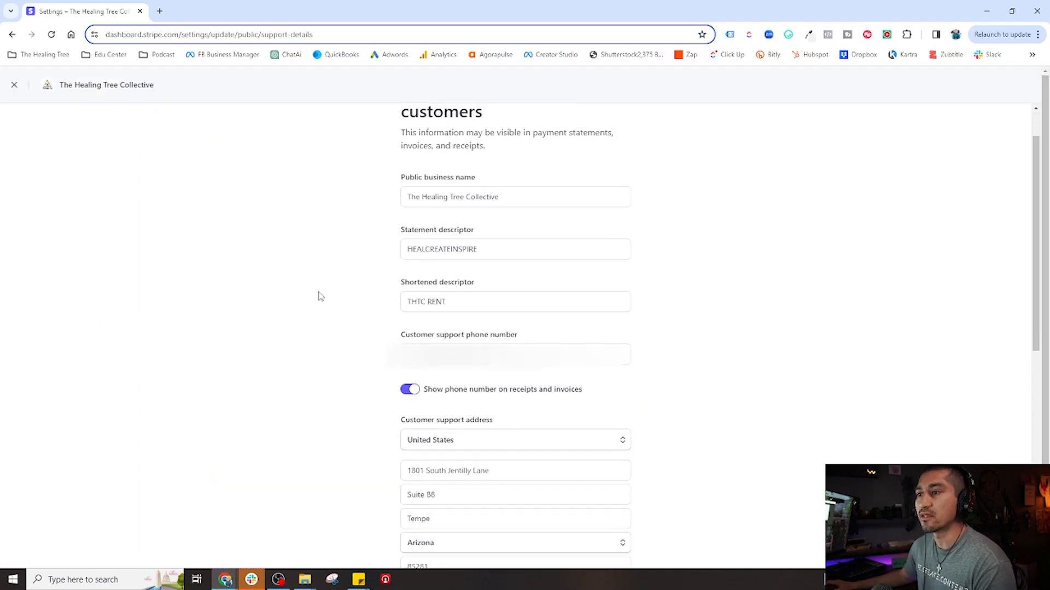
scroll(320, 296, "up", 1)
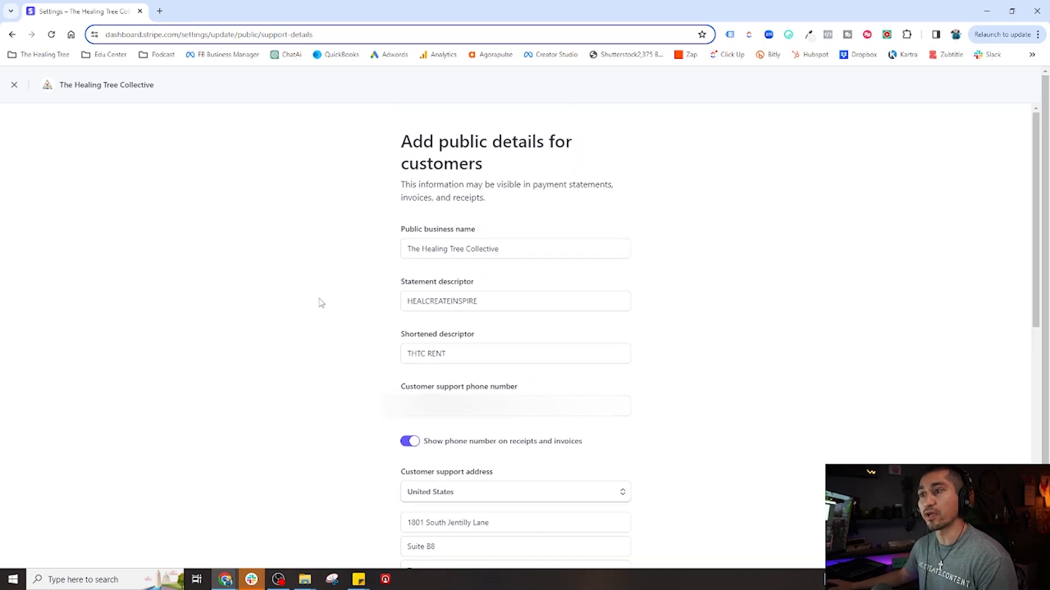
scroll(322, 303, "down", 1)
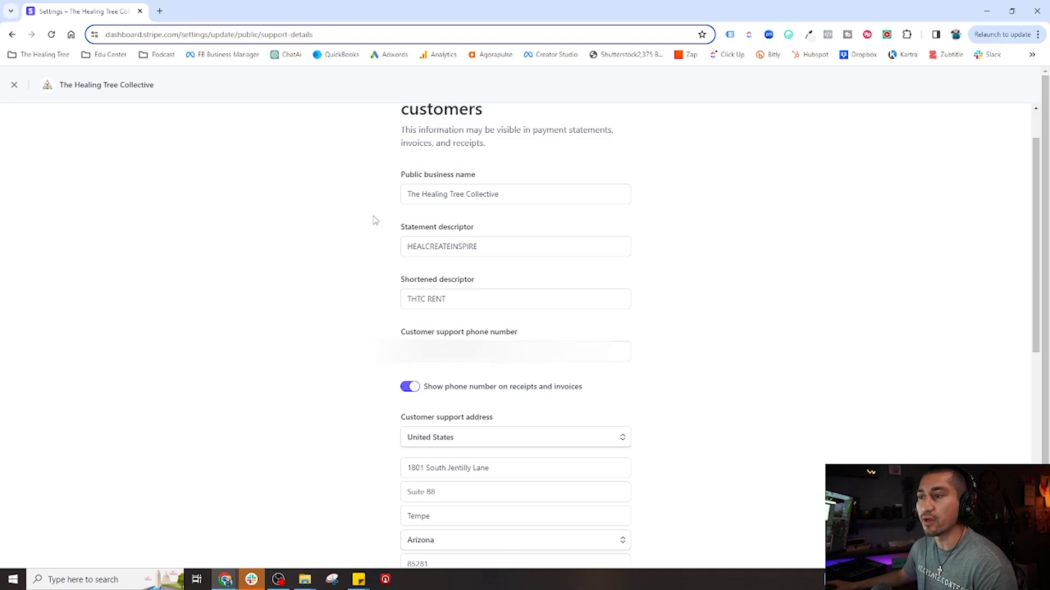
scroll(375, 221, "down", 1)
mouse_move(462, 198)
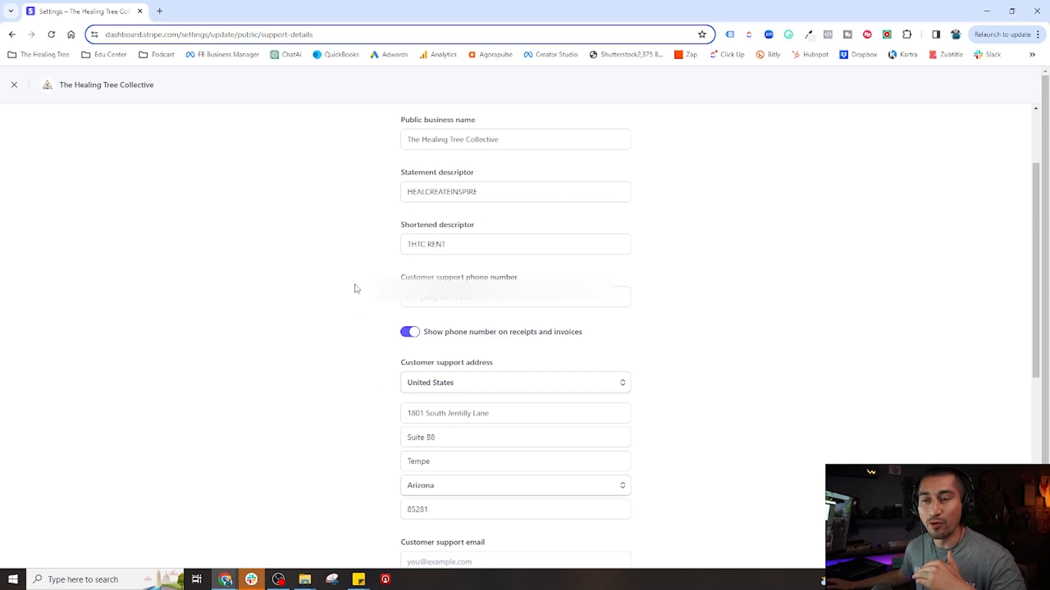
mouse_move(495, 191)
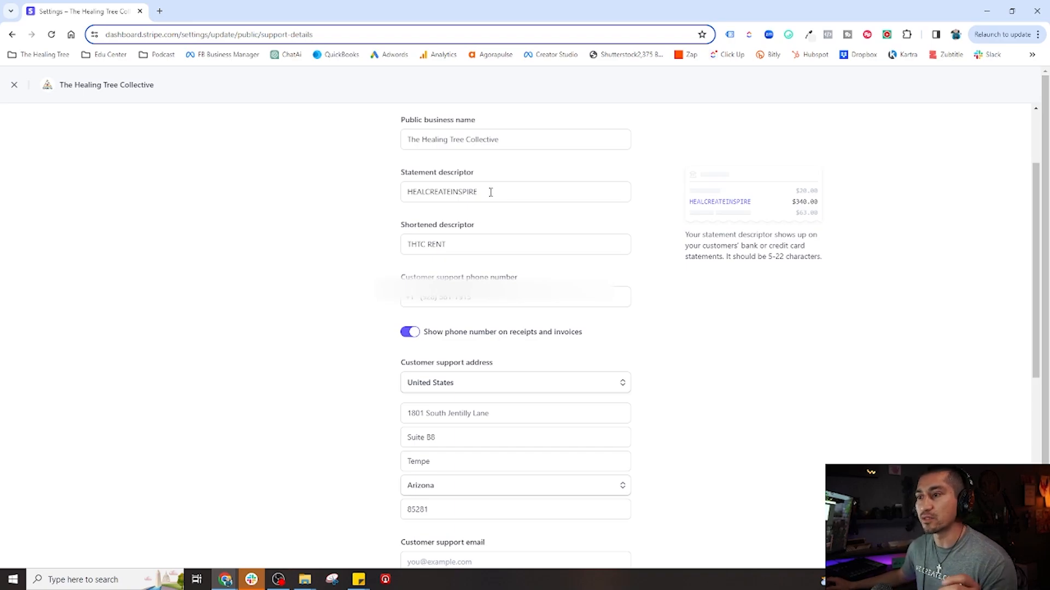
left_click(460, 247)
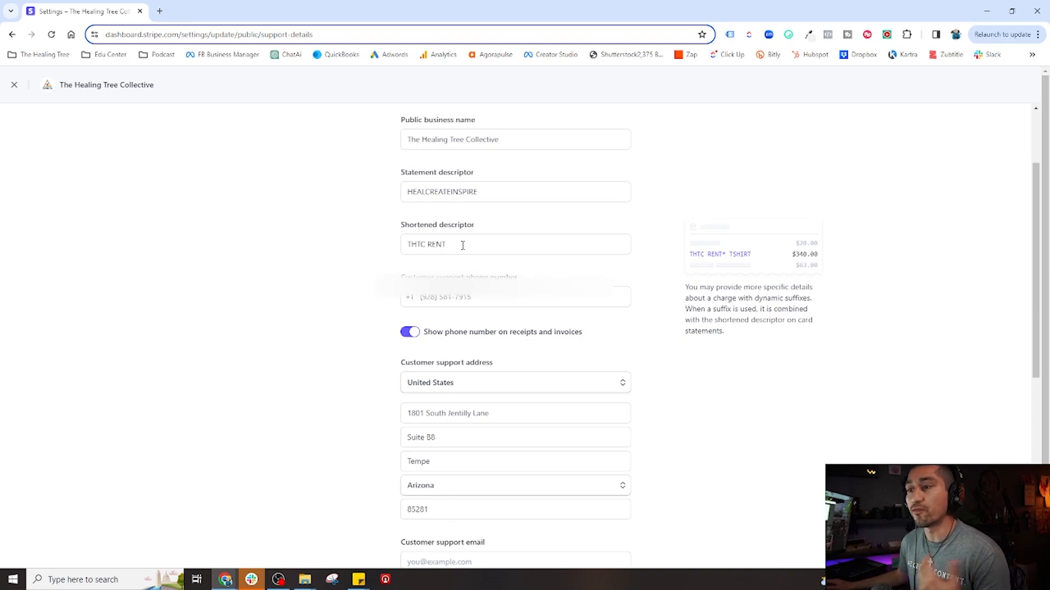
left_click(475, 297)
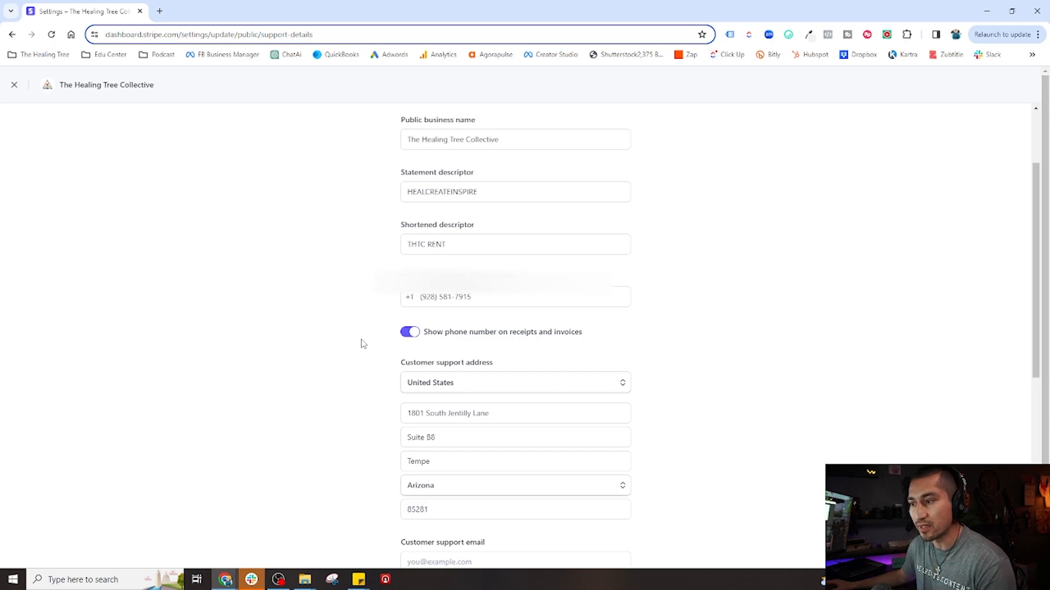
- Review the customer support address, email, URL, website, privacy policy and terms fields, and close the public details form without saving
scroll(361, 342, "down", 1)
mouse_move(449, 282)
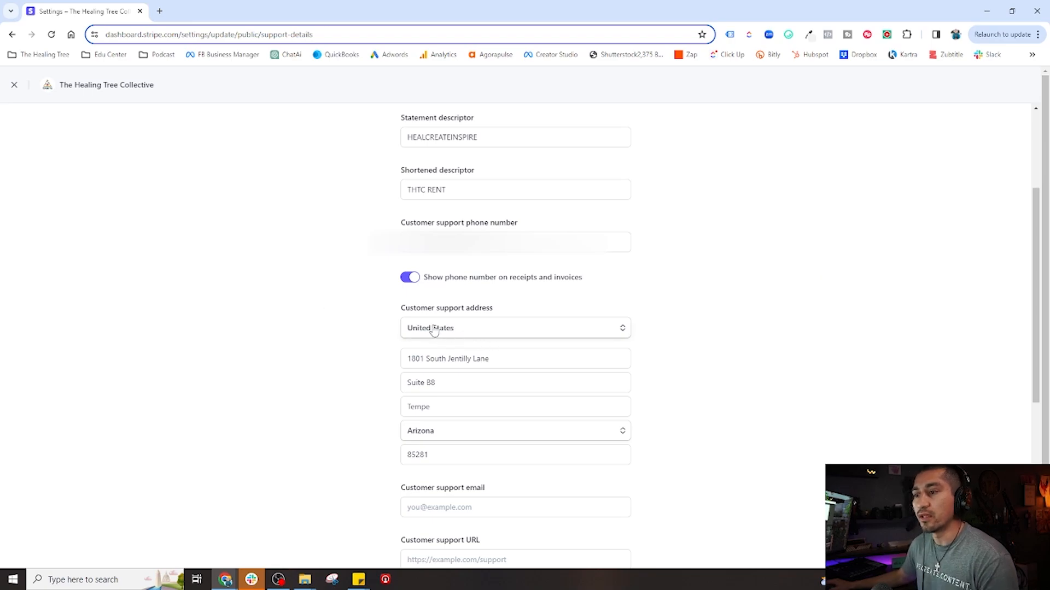
scroll(378, 345, "down", 2)
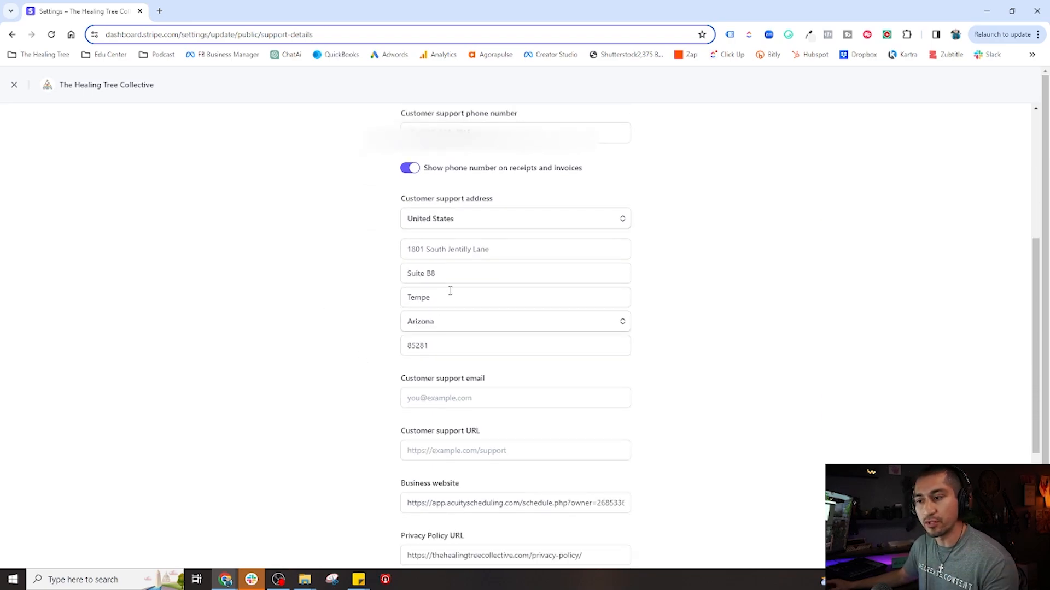
scroll(440, 300, "down", 1)
scroll(416, 323, "down", 1)
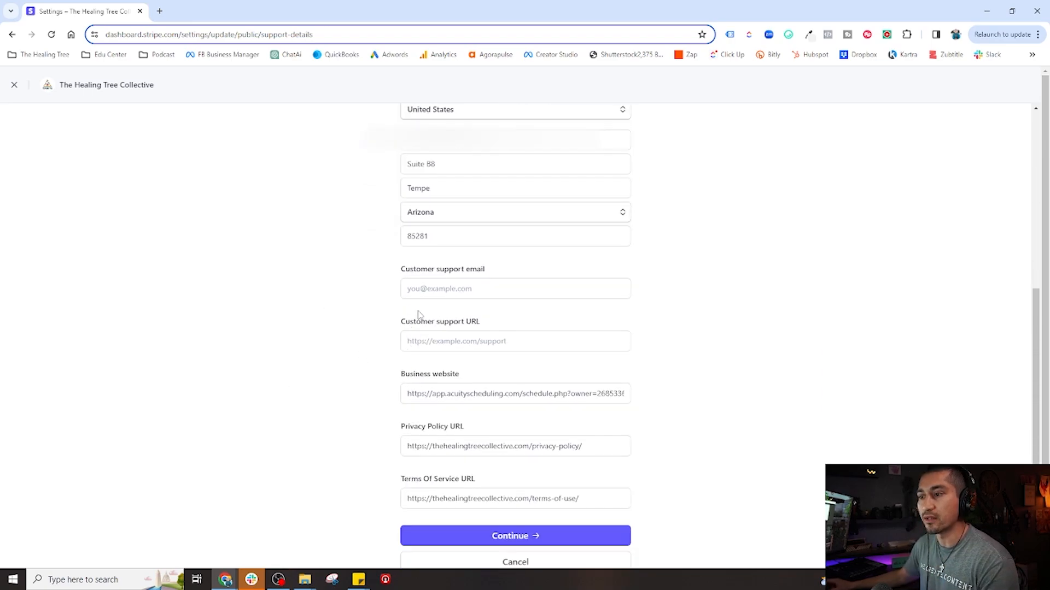
left_click(419, 337)
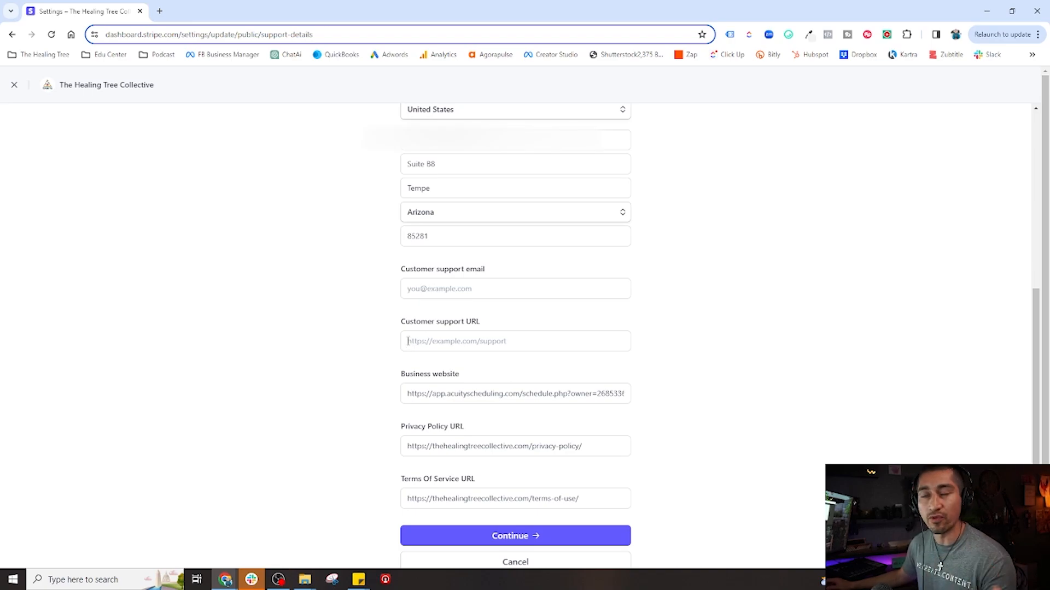
scroll(431, 330, "down", 1)
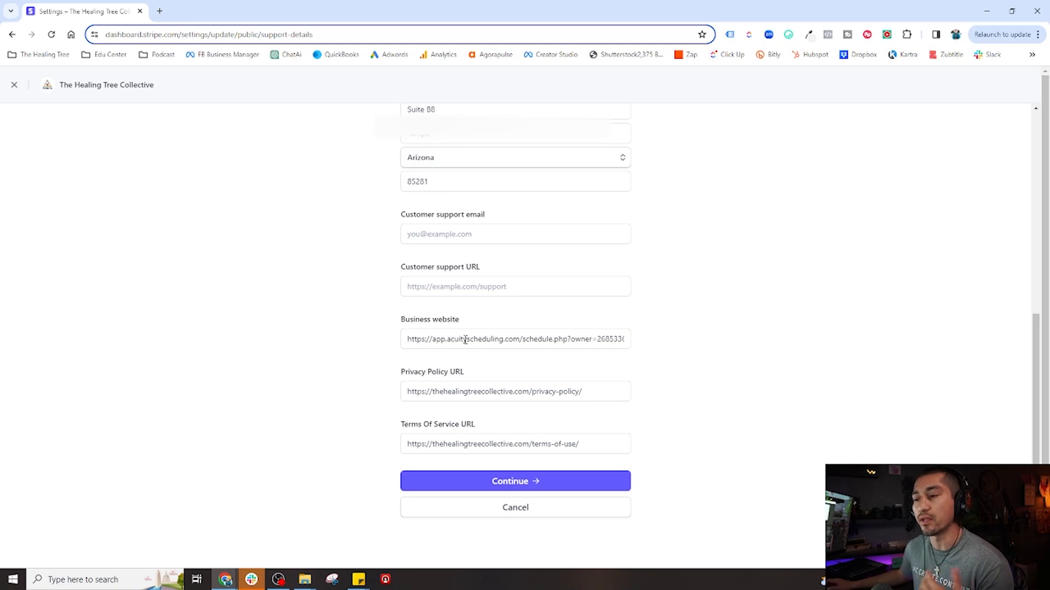
scroll(476, 375, "down", 1)
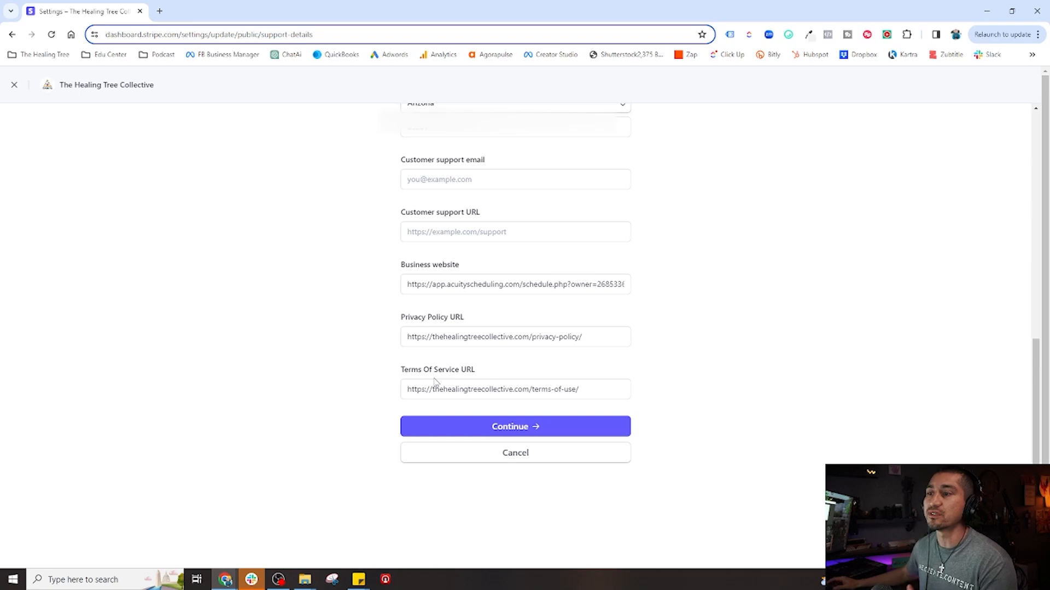
mouse_move(451, 337)
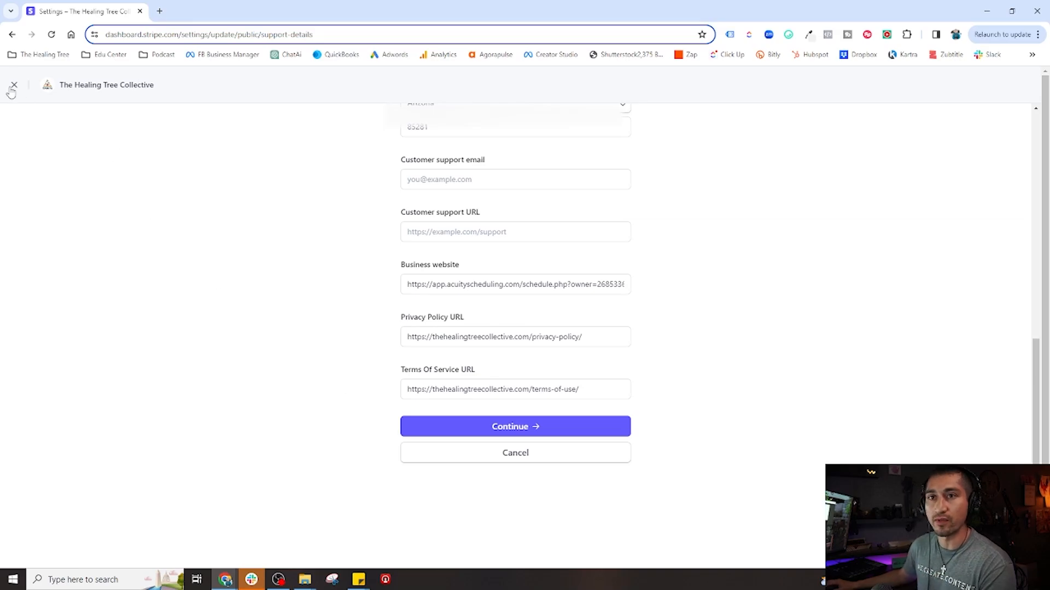
scroll(394, 340, "up", 10)
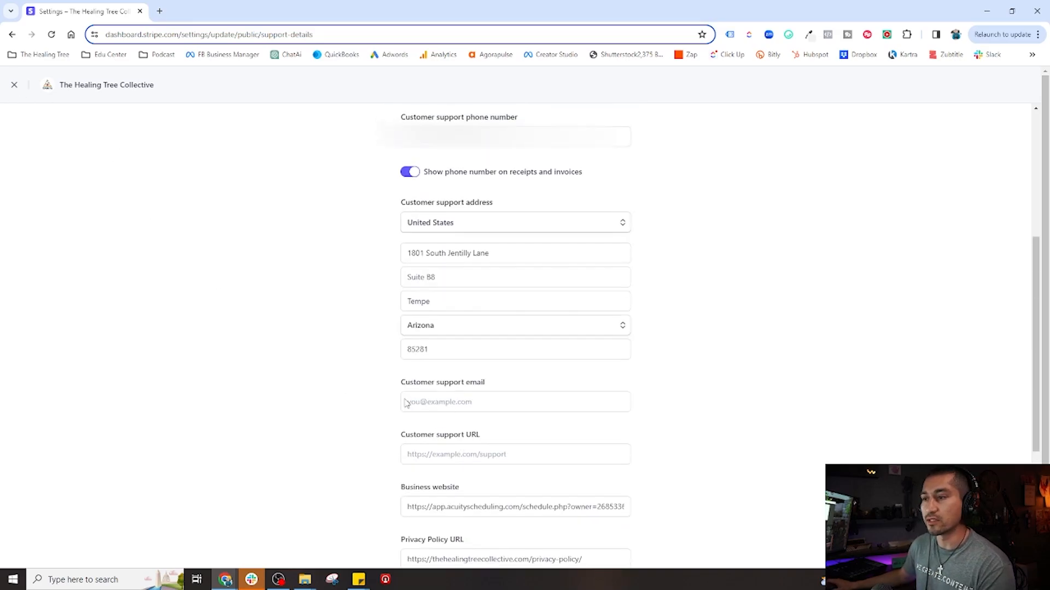
left_click(14, 85)
- Open the linked external accounts and inspect the Wells Fargo entry's management options and linked account
scroll(301, 429, "down", 2)
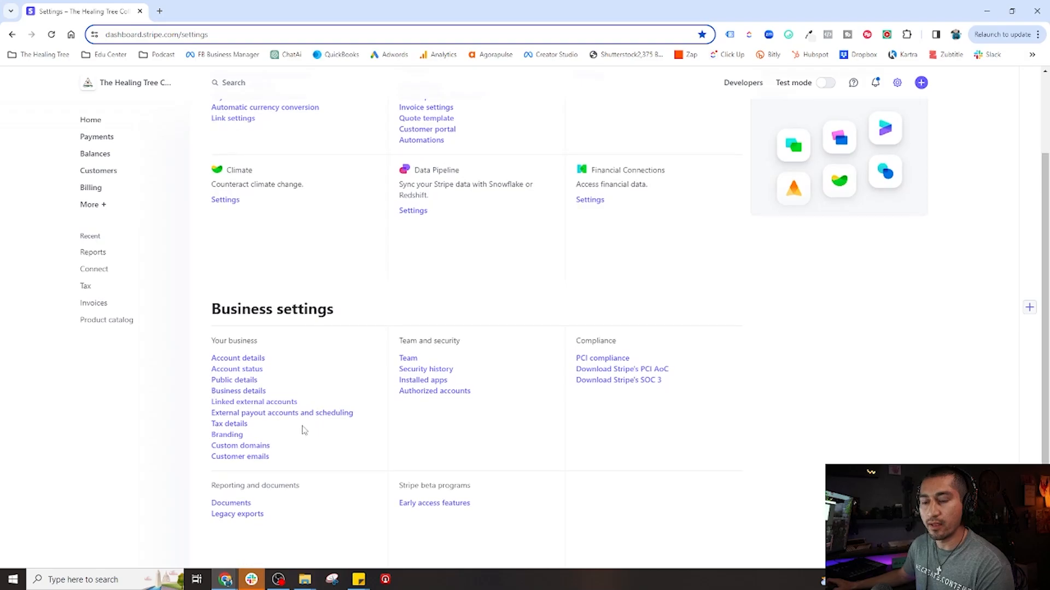
left_click(239, 405)
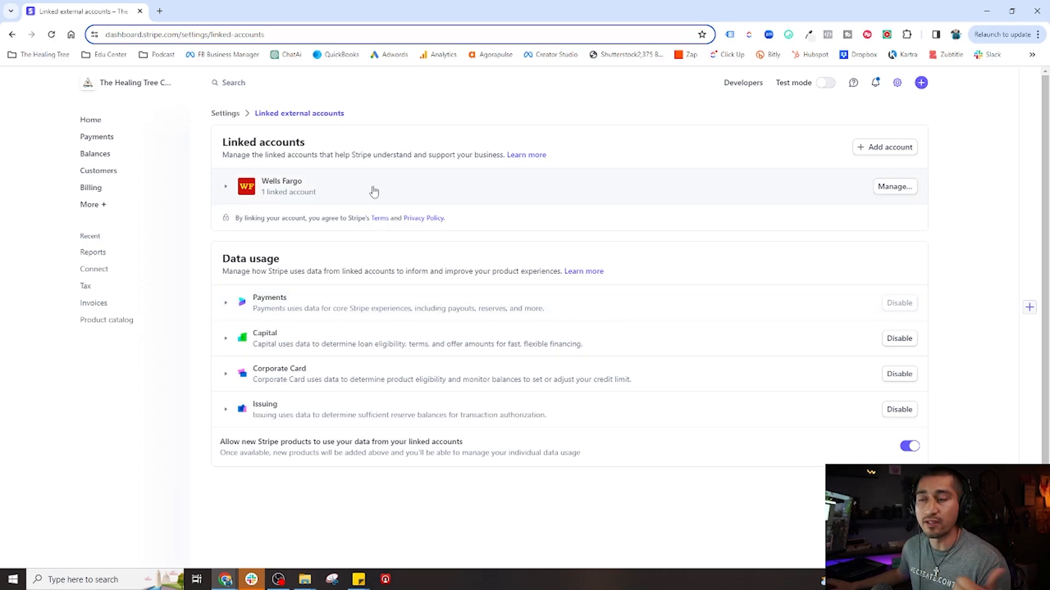
left_click(890, 189)
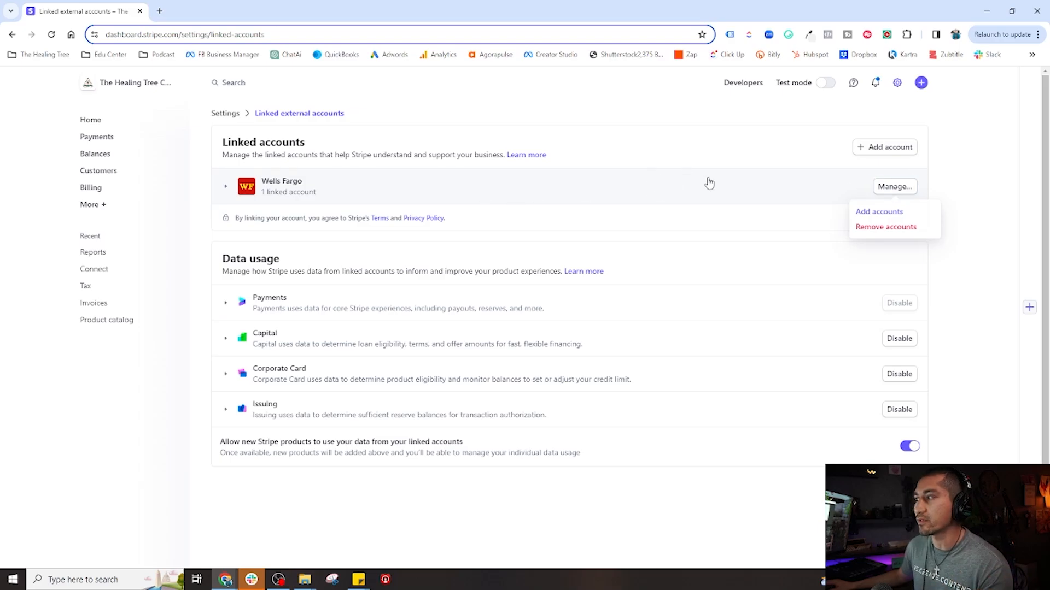
left_click(382, 190)
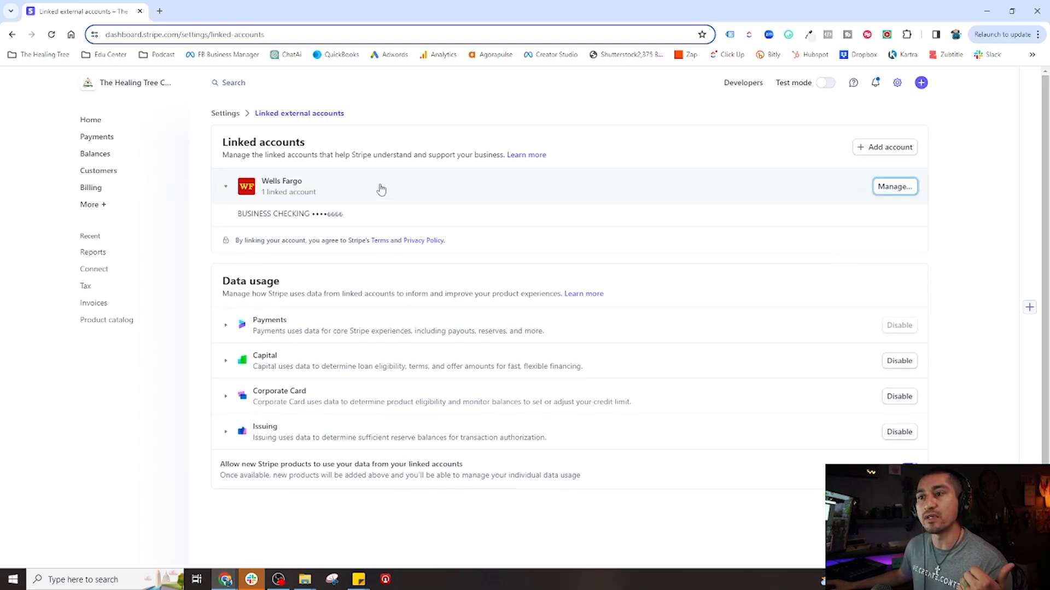
left_click(224, 189)
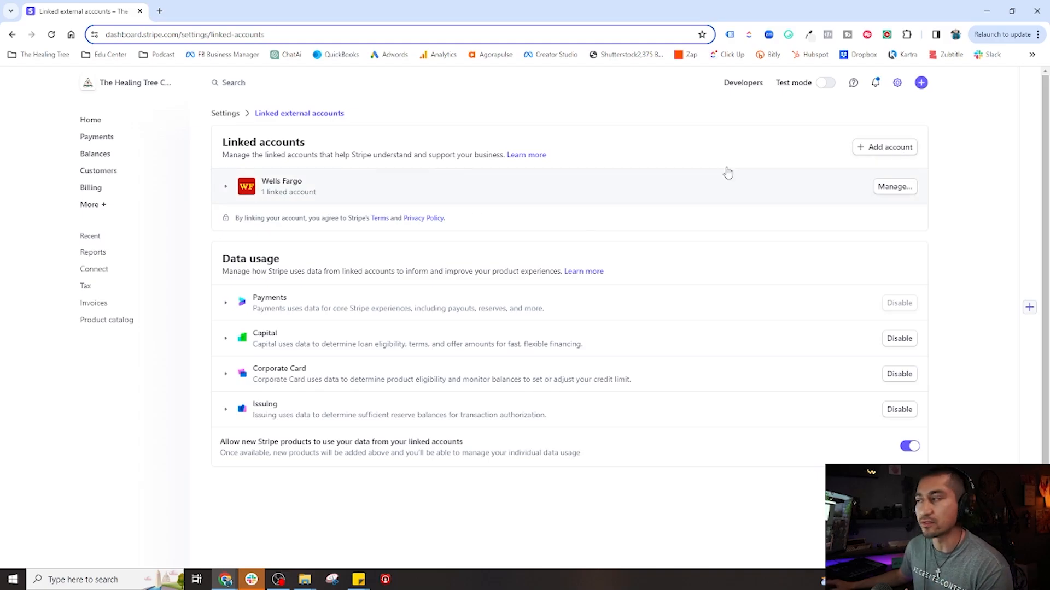
- Open the business's tax details and review the type of business, legal name, tax identification number and sample IRS letters
left_click(897, 82)
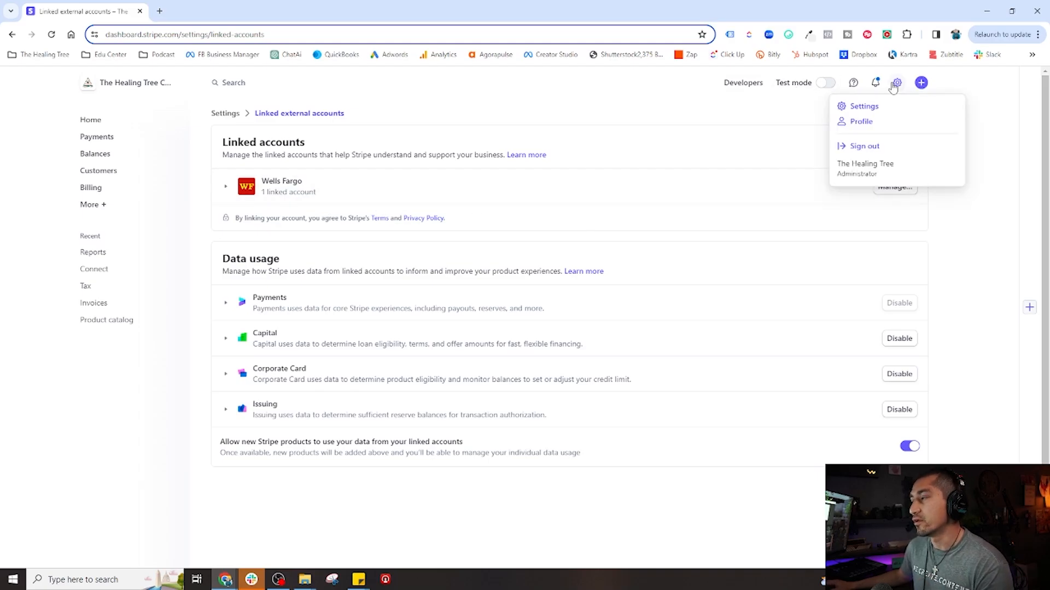
left_click(864, 108)
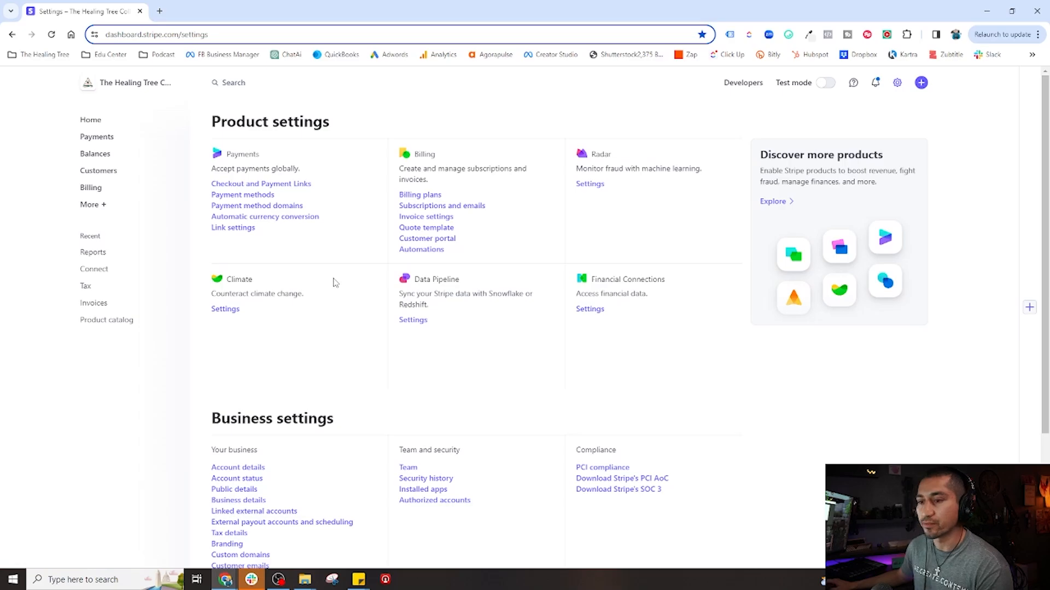
scroll(316, 414, "down", 3)
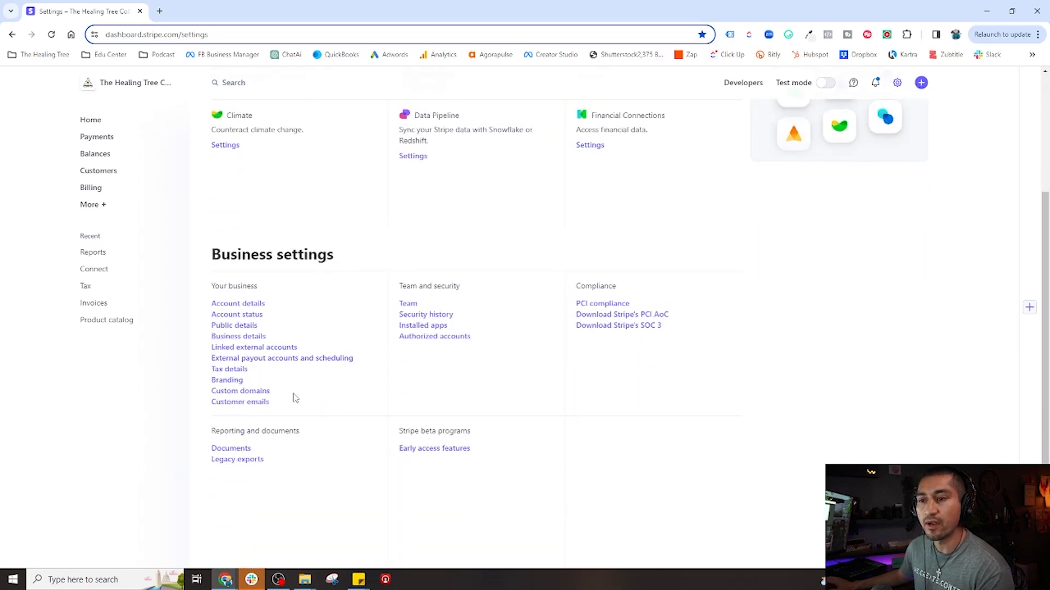
left_click(230, 370)
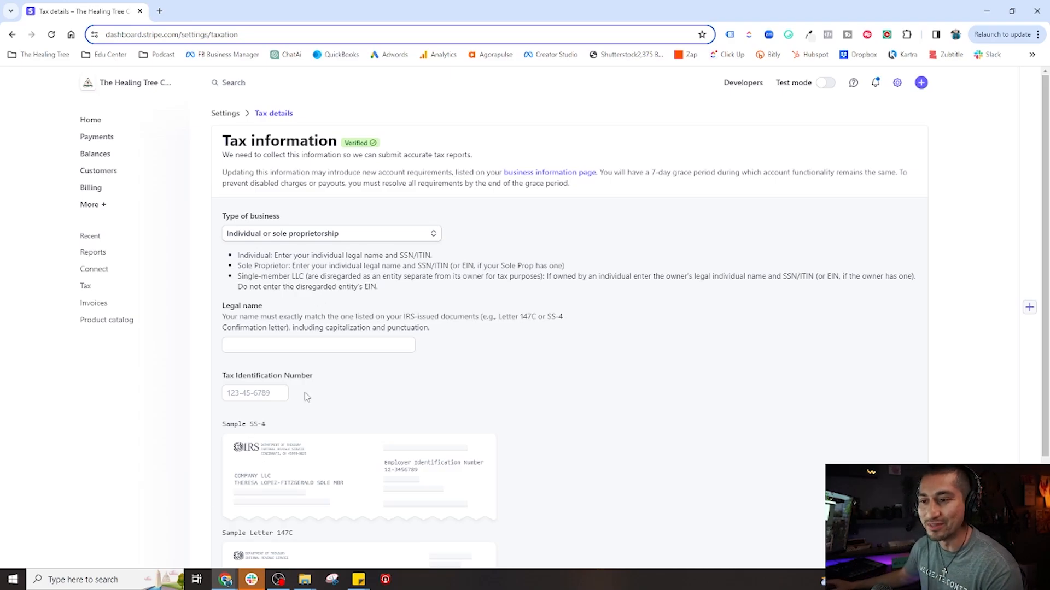
scroll(304, 399, "down", 4)
scroll(302, 407, "down", 1)
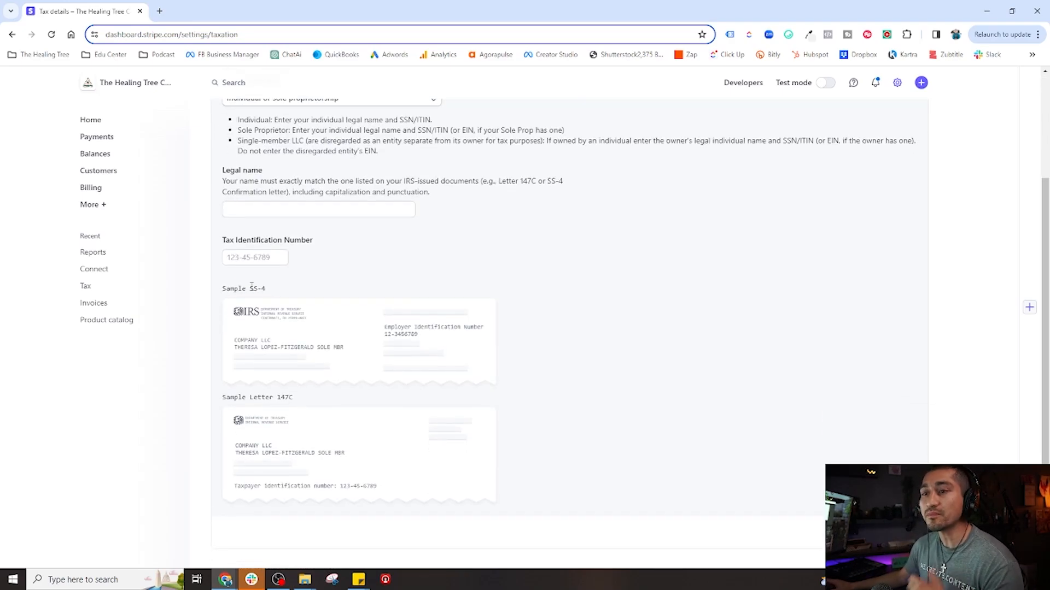
left_click(253, 258)
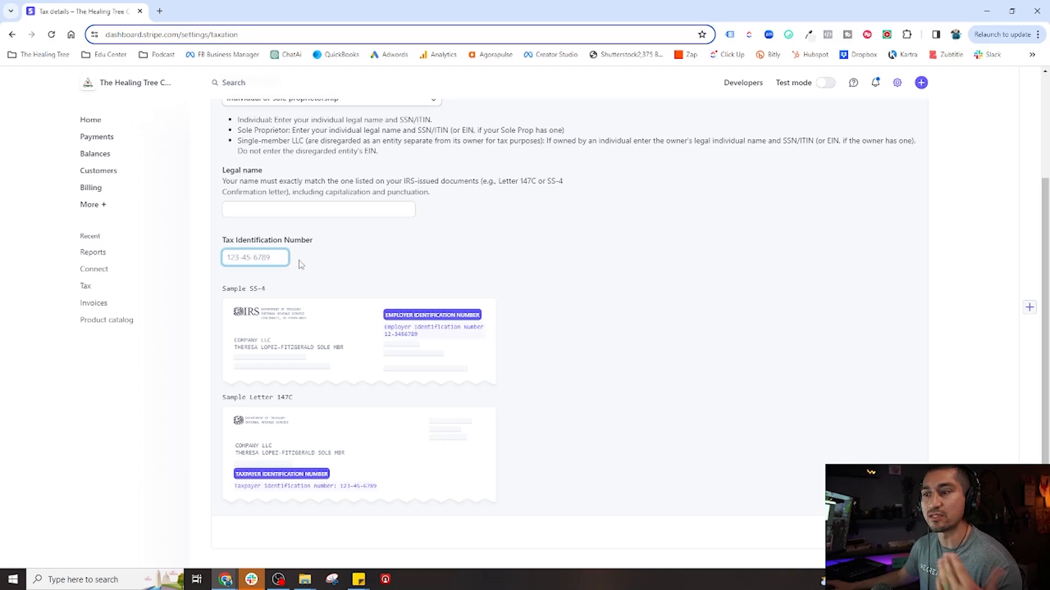
scroll(335, 371, "up", 3)
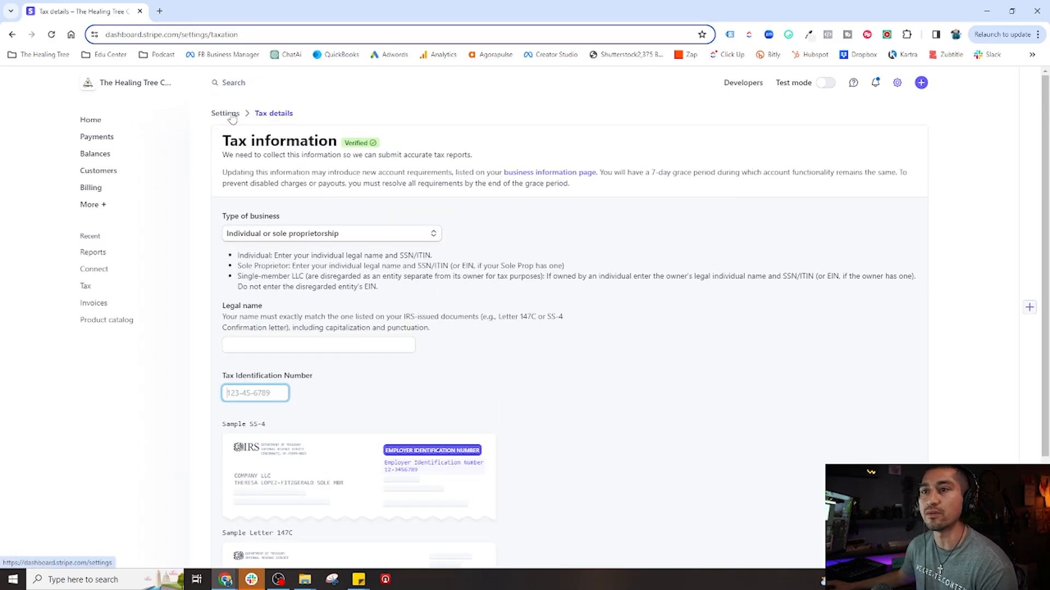
- Return to the settings overview, open the branding settings and inspect the icon and logo elements
left_click(897, 83)
scroll(417, 368, "down", 3)
scroll(634, 366, "up", 3)
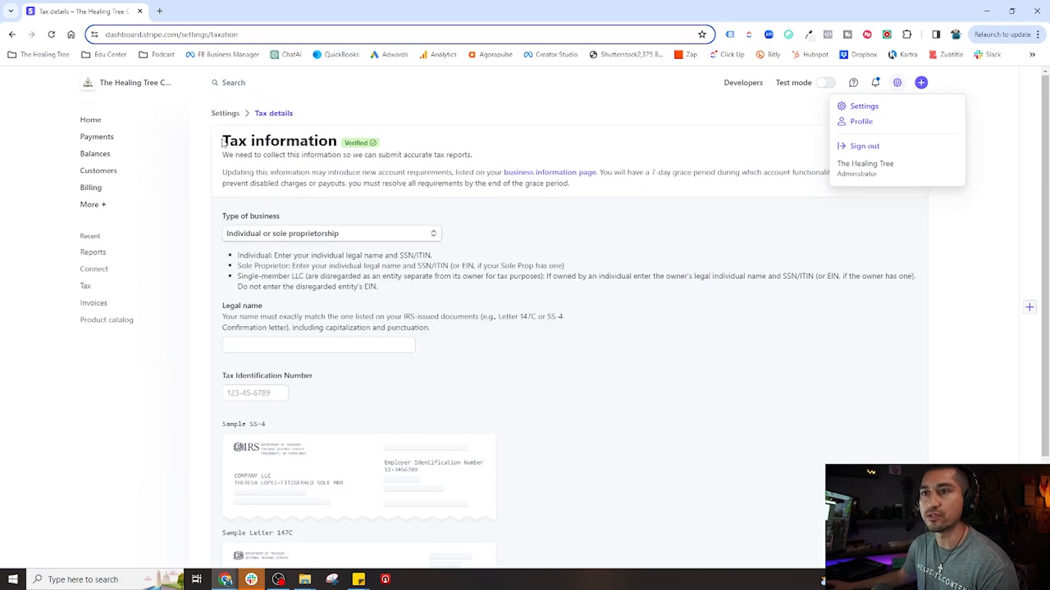
left_click(228, 116)
scroll(328, 263, "down", 3)
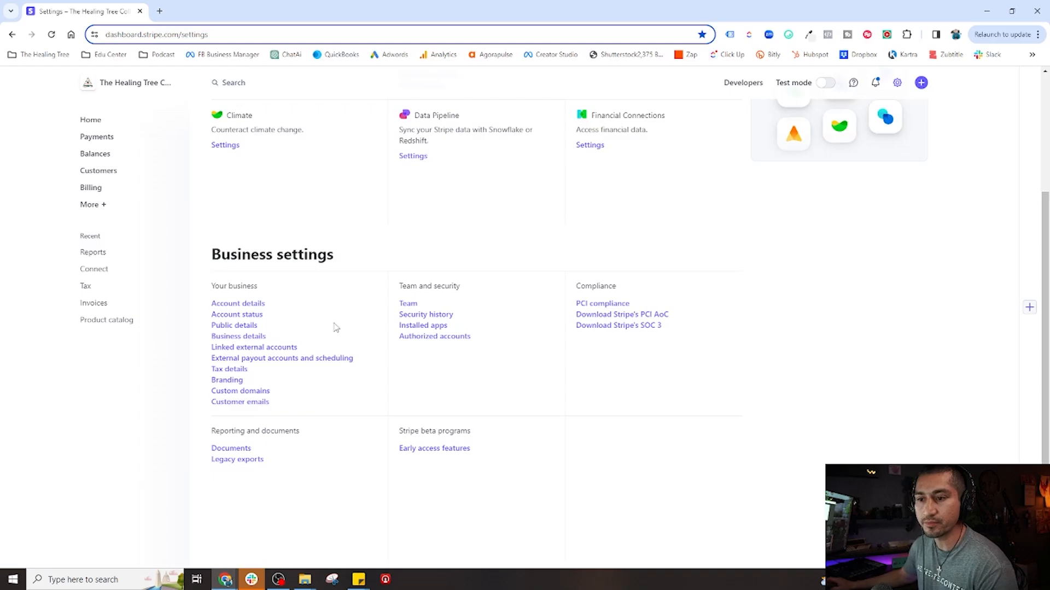
left_click(233, 383)
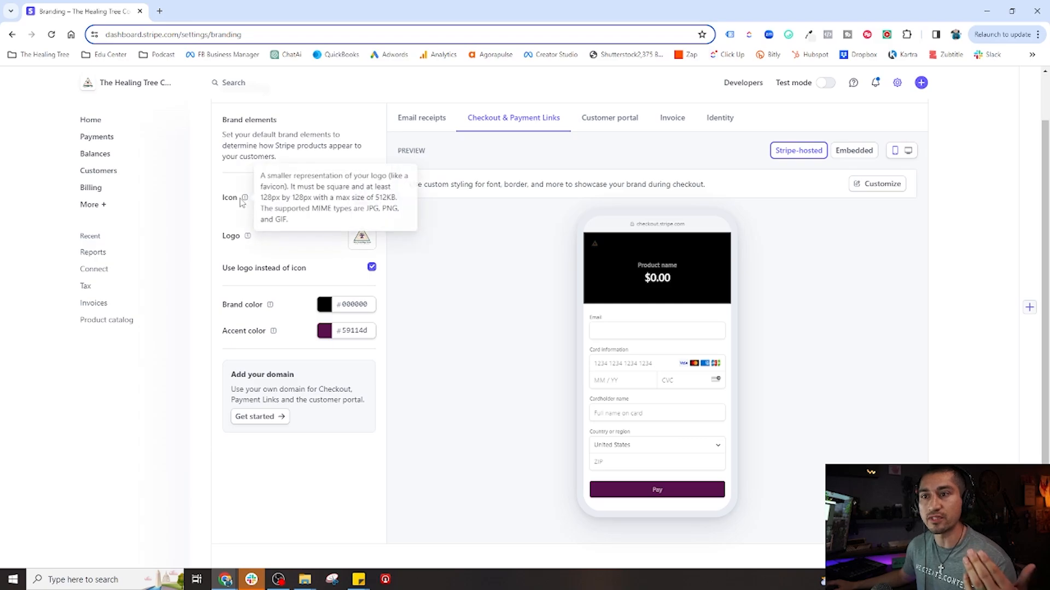
mouse_move(358, 186)
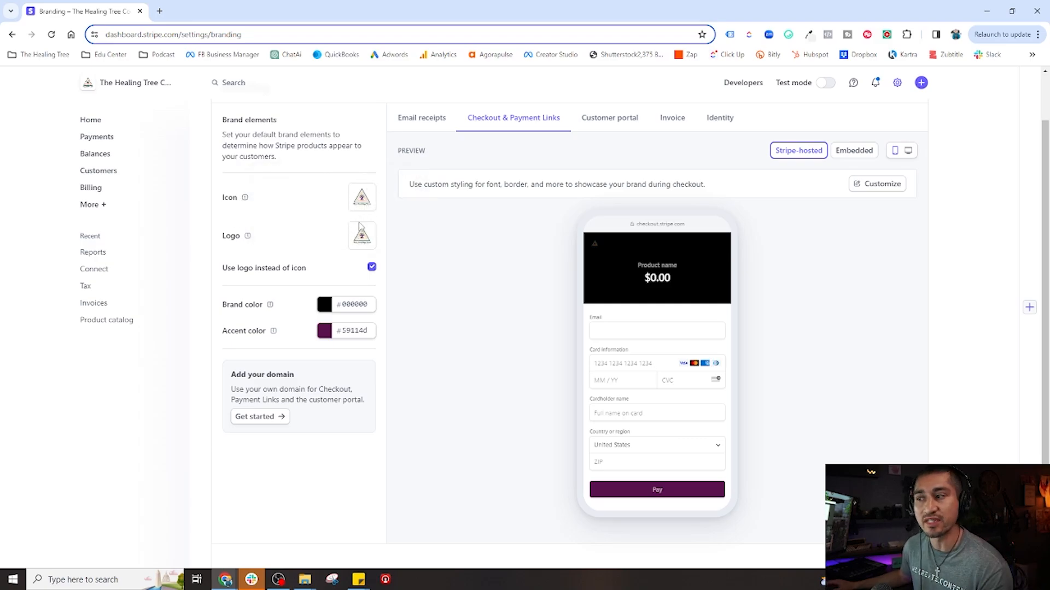
- Compare the branding previews for email receipts and for checkout and payment links
left_click(422, 125)
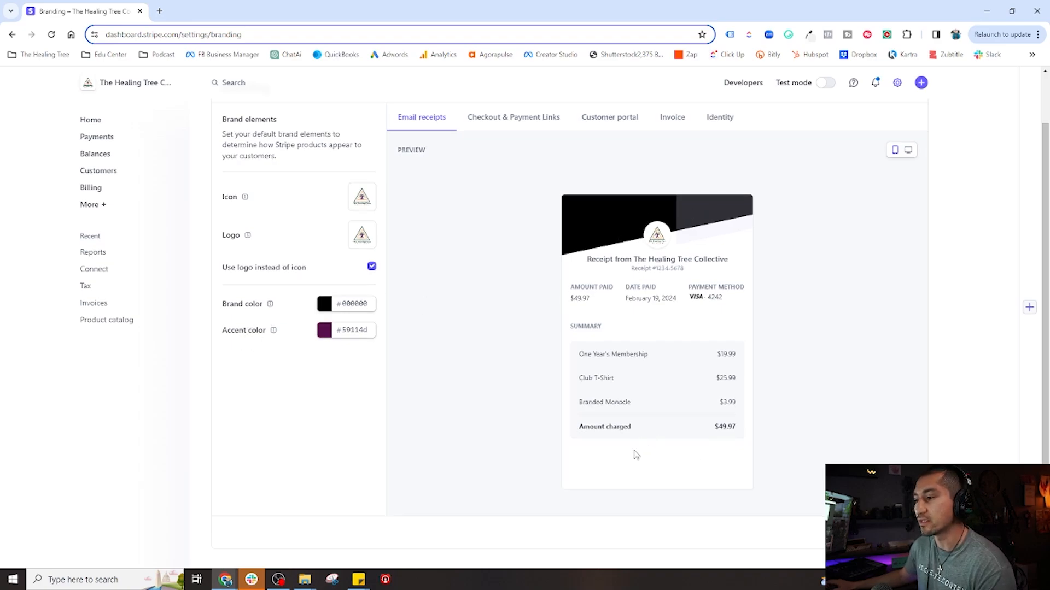
left_click(512, 130)
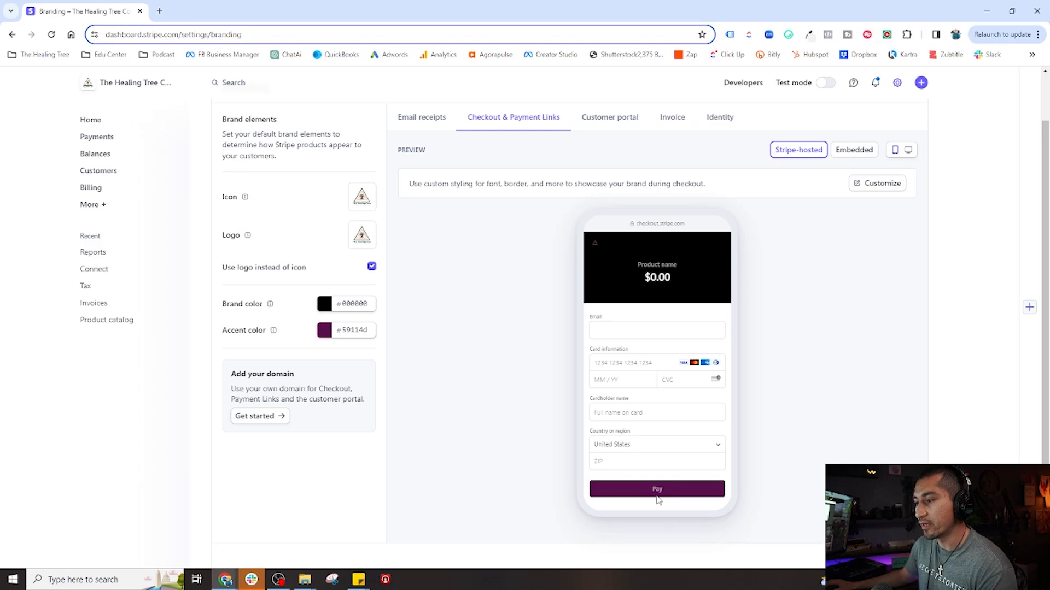
left_click(432, 125)
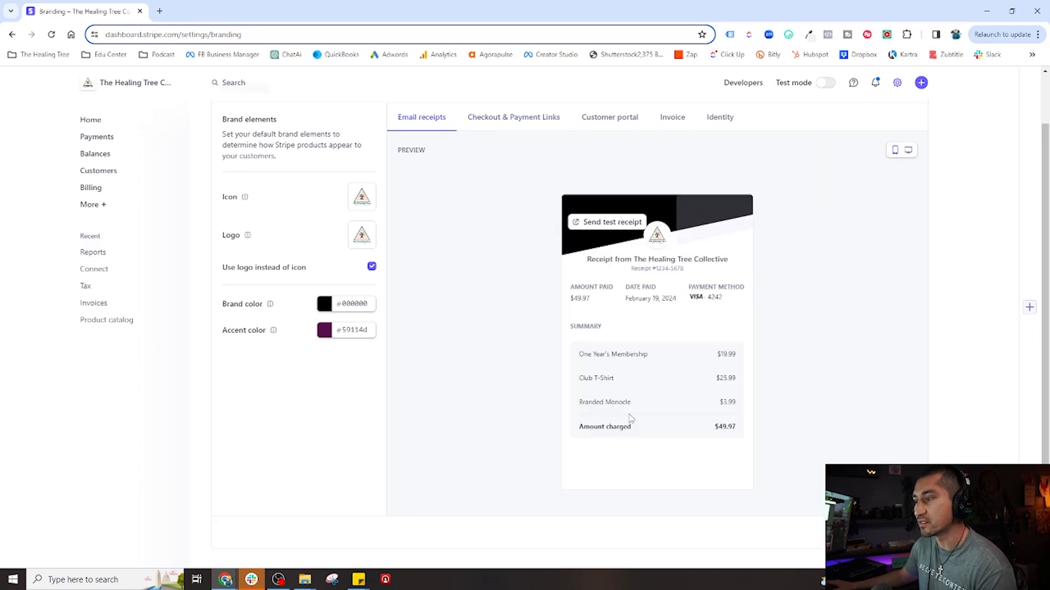
mouse_move(657, 240)
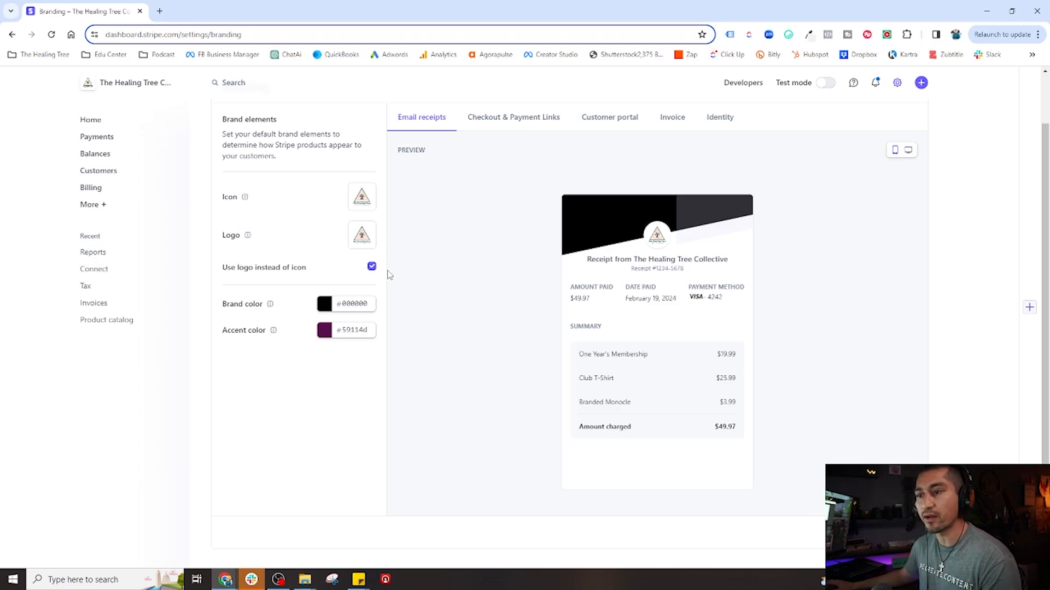
left_click(510, 117)
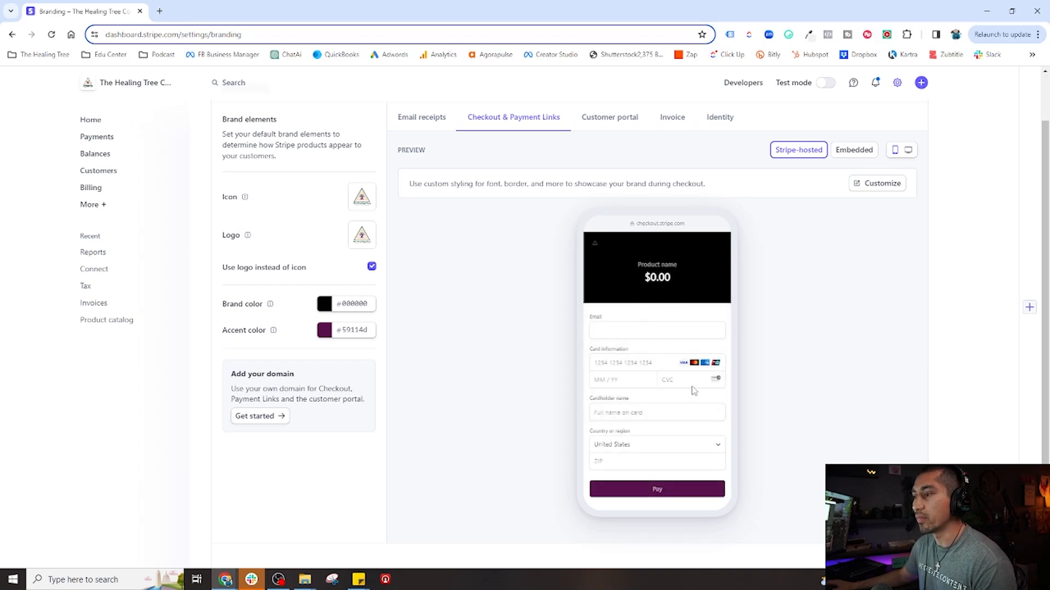
- Preview the branding on the customer portal, the invoice payment page and the identity verification page
left_click(610, 119)
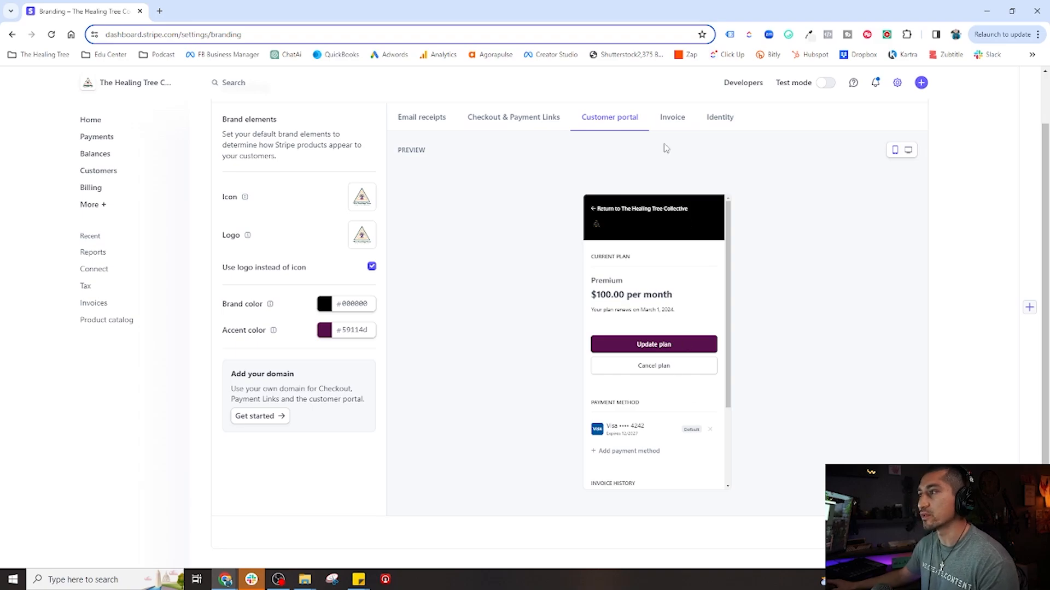
left_click(673, 118)
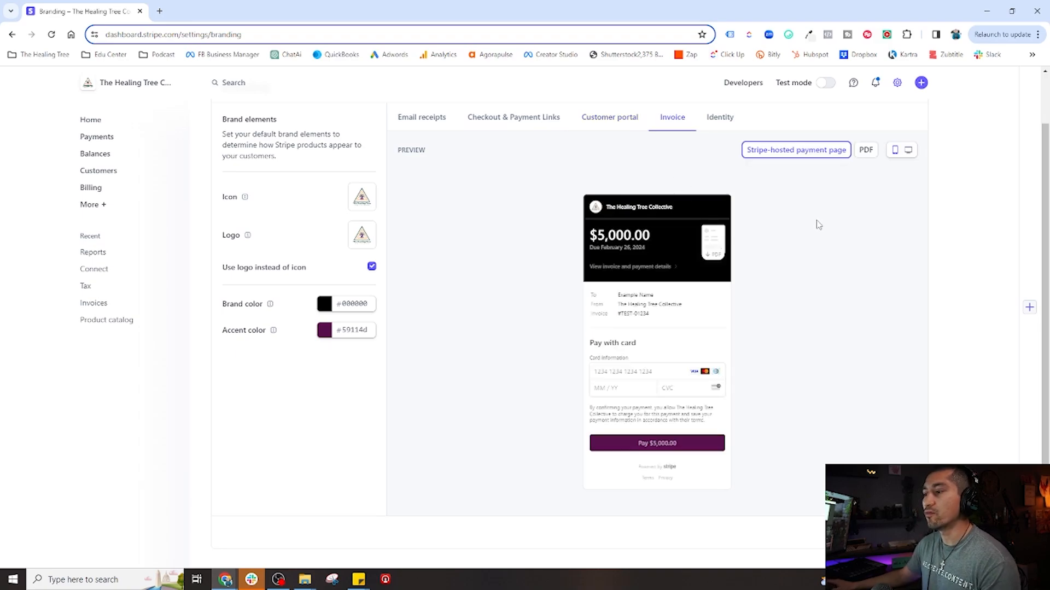
left_click(718, 119)
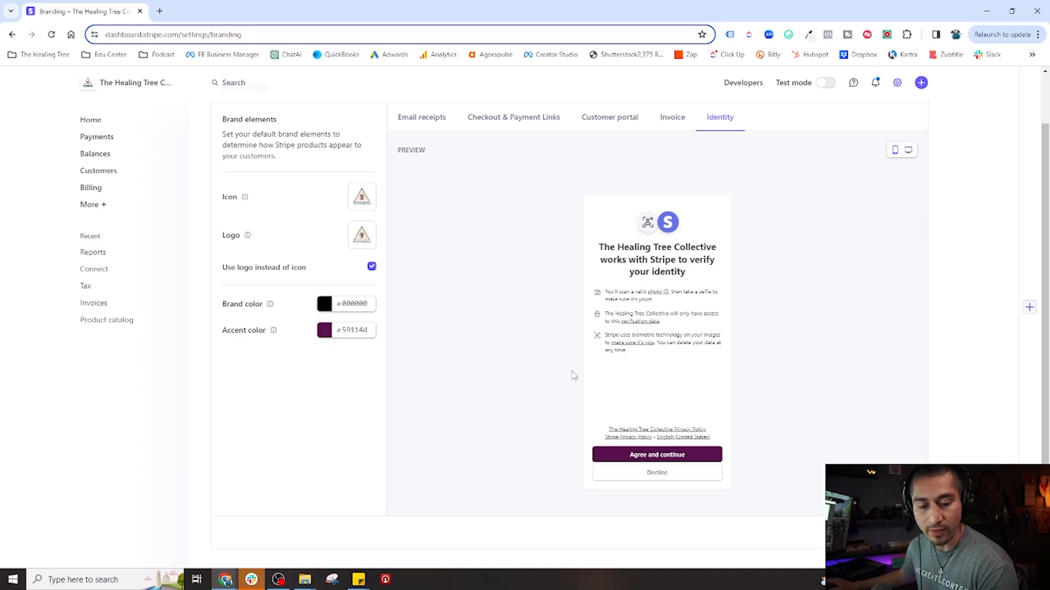
- Open the custom domains page from the settings overview, review the default product domains and return to the settings
key("alt+Left")
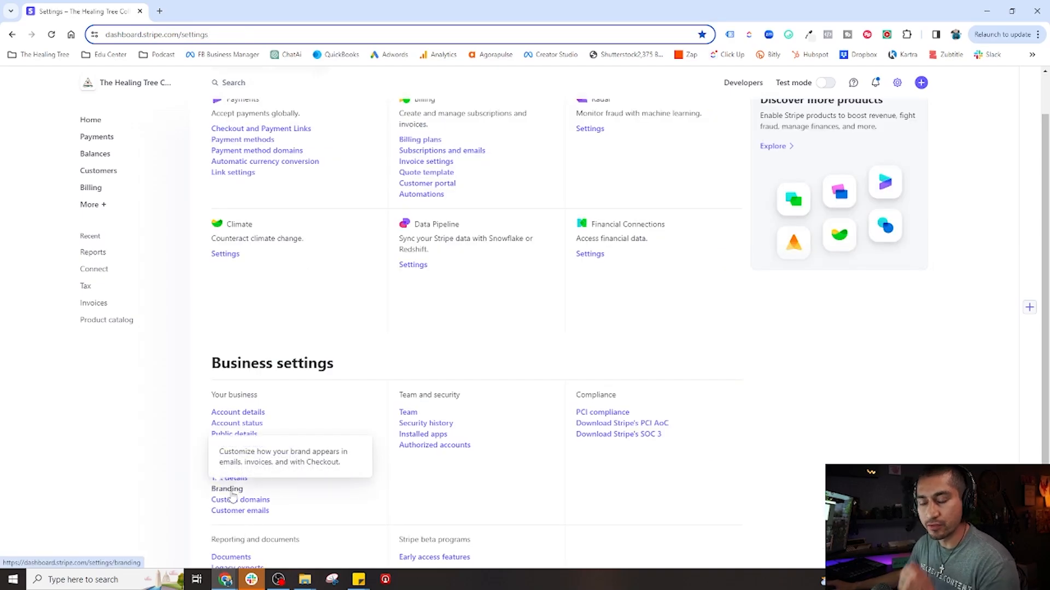
left_click(241, 500)
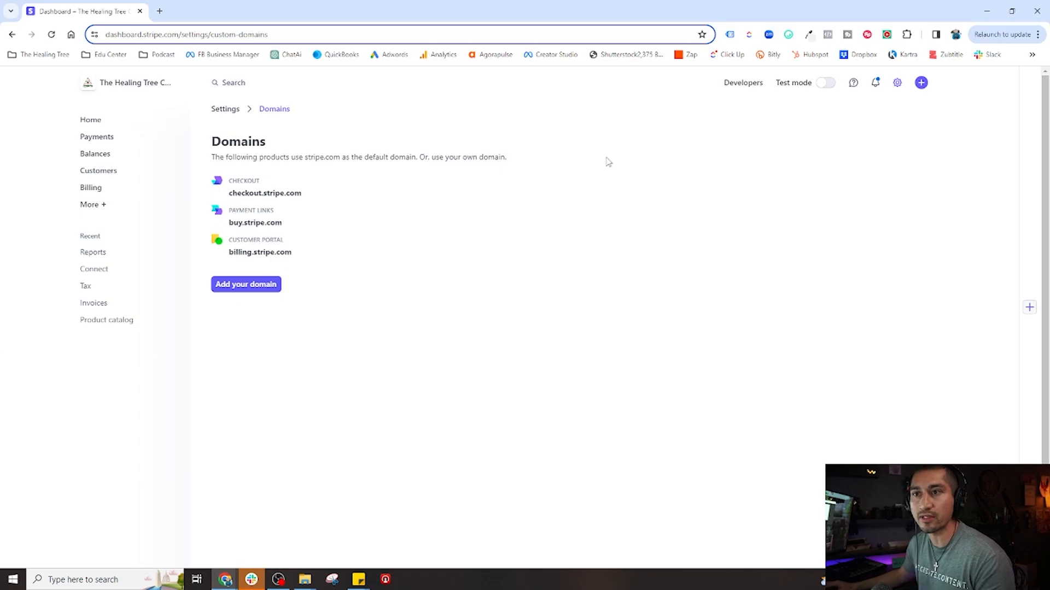
left_click(236, 111)
- Open the customer emails settings and review the payment, debit, bank transfer, support email and custom email domain options
scroll(277, 489, "down", 4)
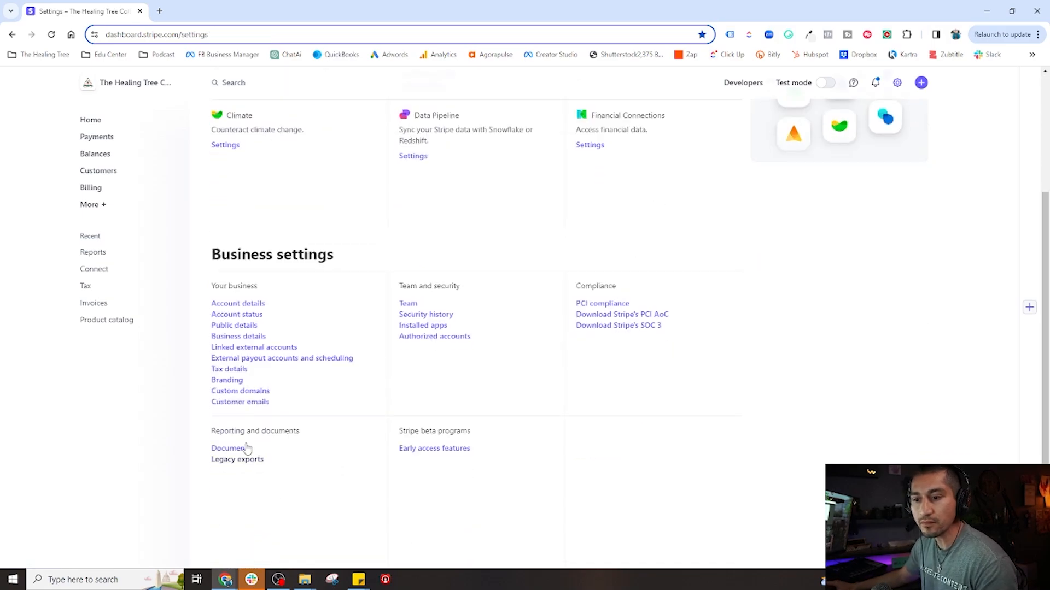
left_click(250, 403)
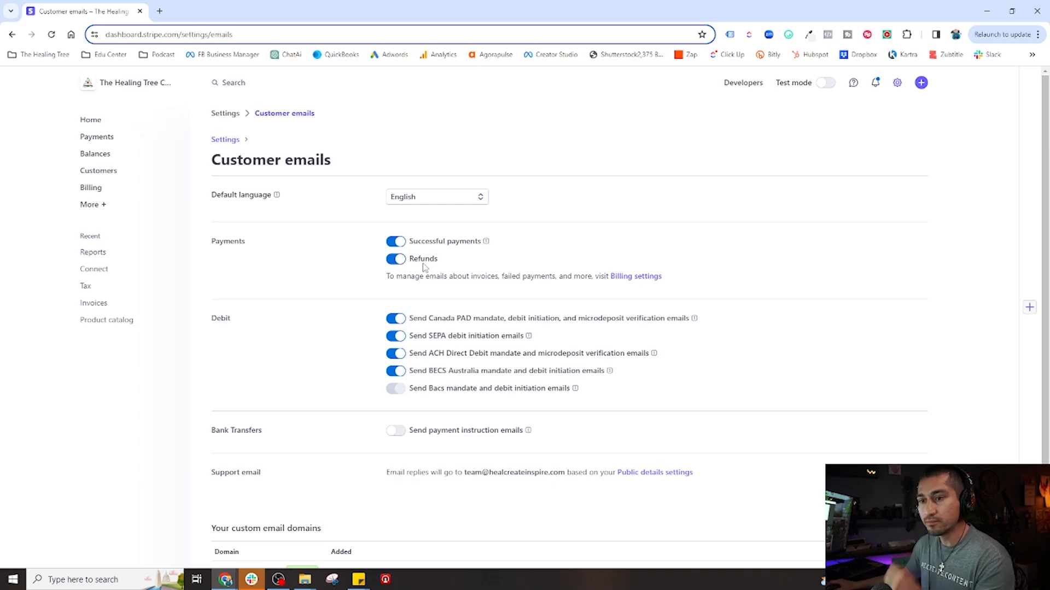
scroll(392, 342, "down", 1)
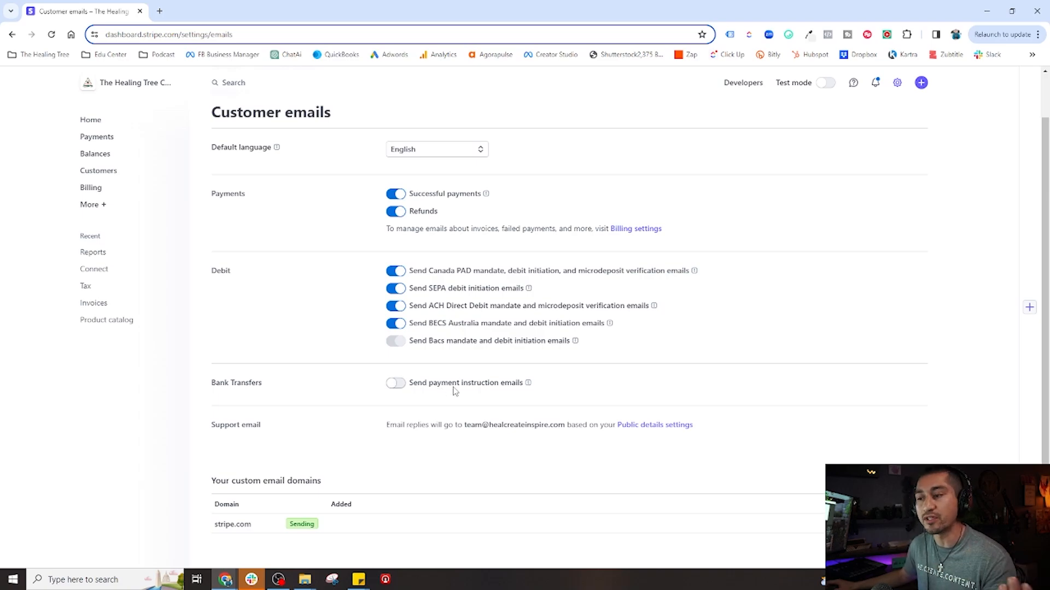
mouse_move(527, 386)
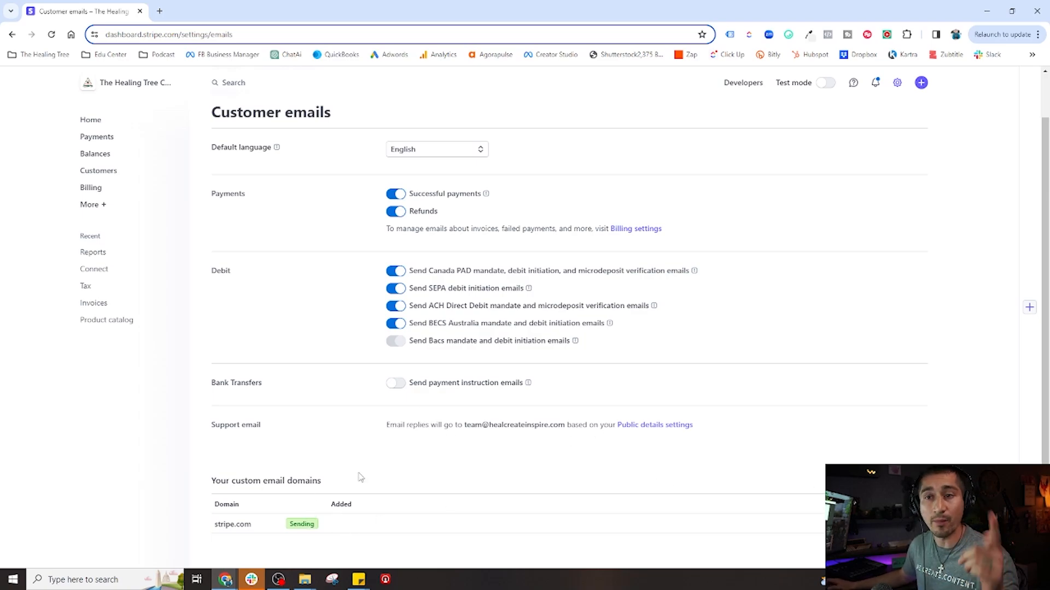
left_click(899, 85)
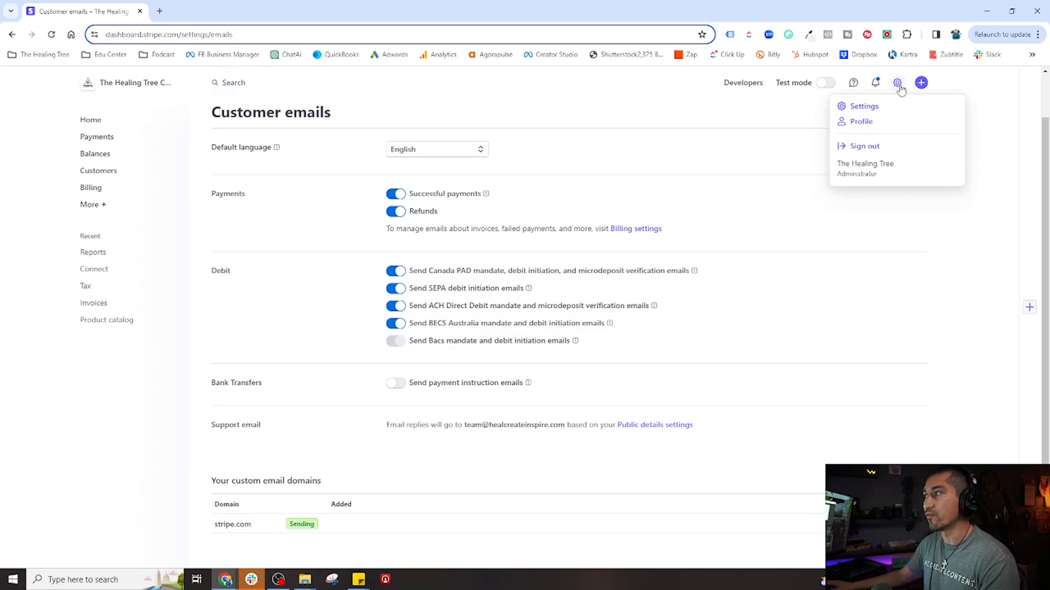